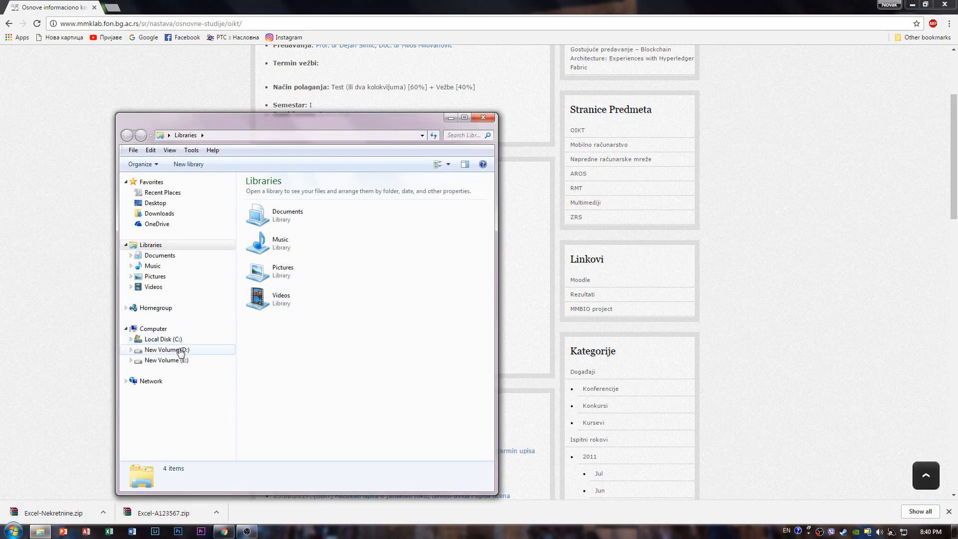
- Open the Excel folder inside 2017 > Fakultet > OIKT on New Volume (E:)
{"action": "left_click", "coordinate": [180, 350]}
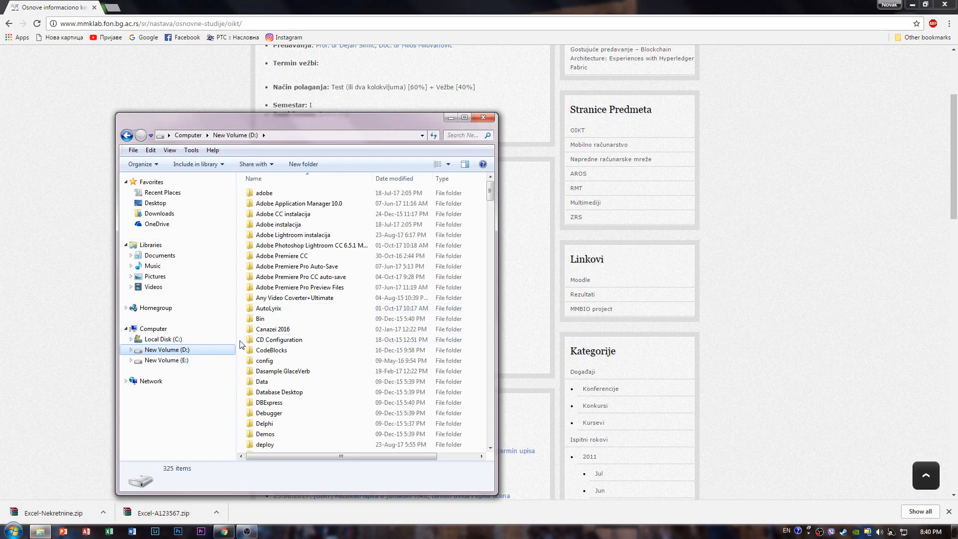
{"action": "left_click", "coordinate": [185, 360]}
{"action": "double_click", "coordinate": [282, 194]}
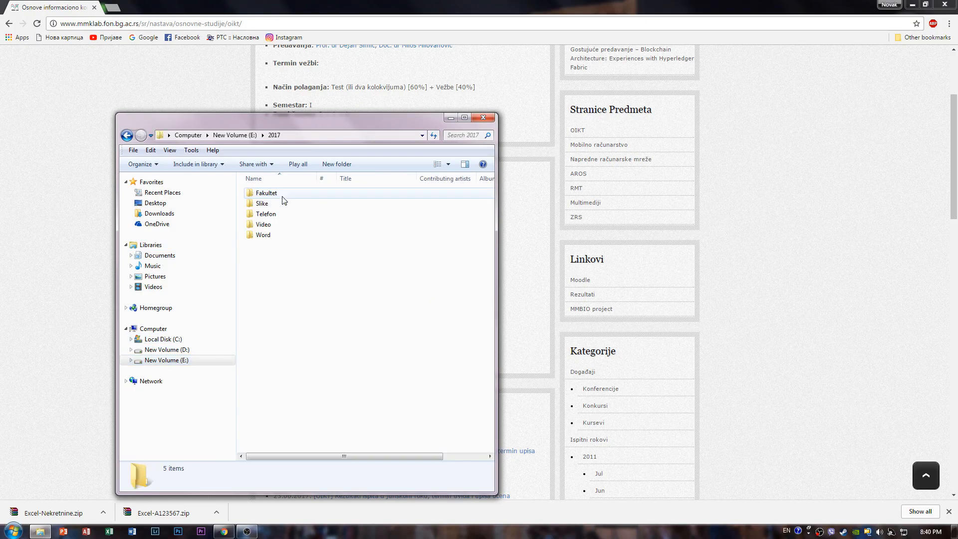
{"action": "double_click", "coordinate": [275, 195]}
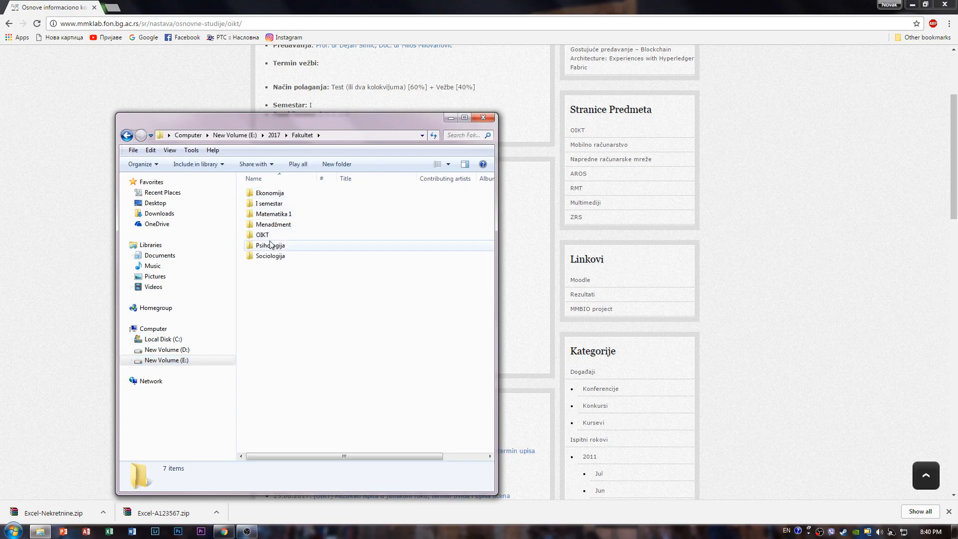
{"action": "double_click", "coordinate": [274, 235]}
{"action": "double_click", "coordinate": [278, 194]}
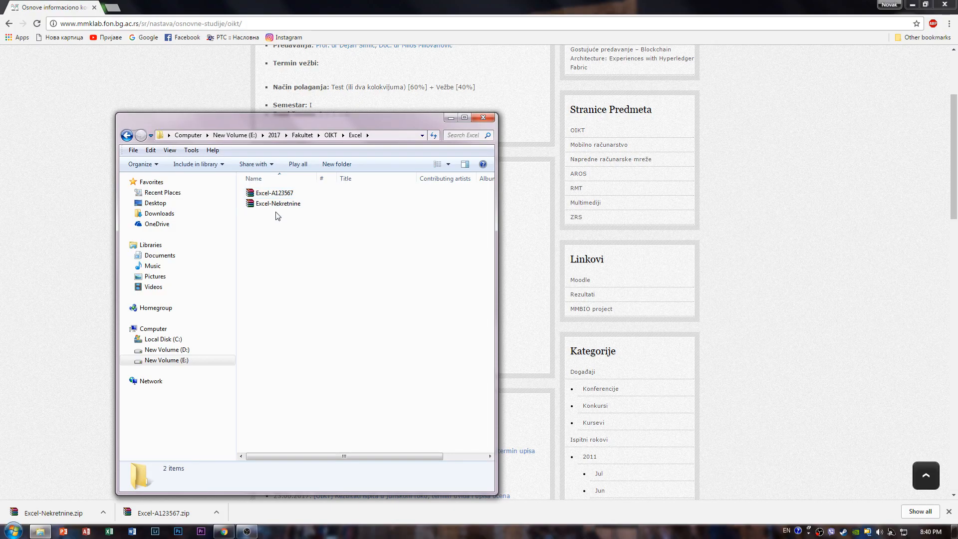
- Extract both archives, Excel-A123567 and Excel-Nekretnine, into the current folder
{"action": "key", "text": "ctrl+a"}
{"action": "right_click", "coordinate": [277, 195]}
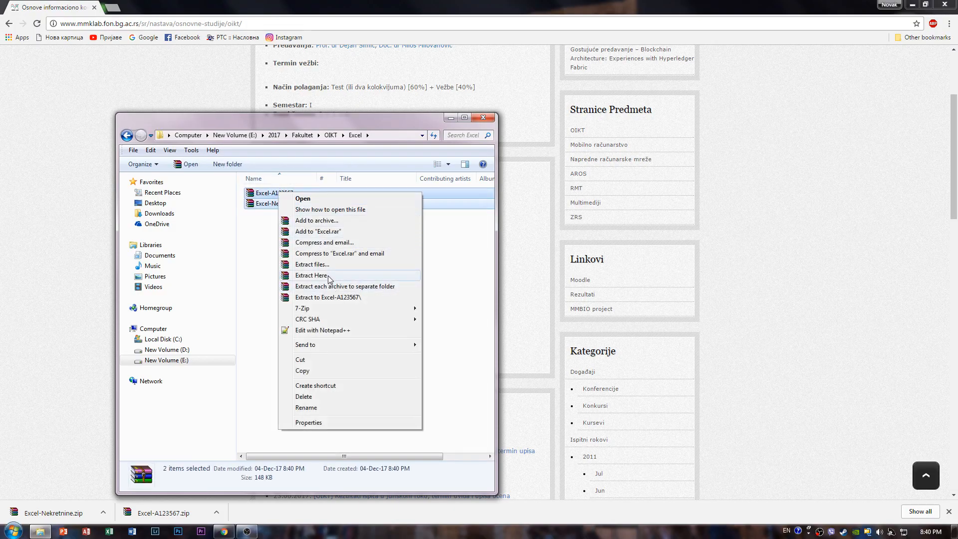
{"action": "left_click", "coordinate": [329, 276]}
{"action": "left_click", "coordinate": [289, 274]}
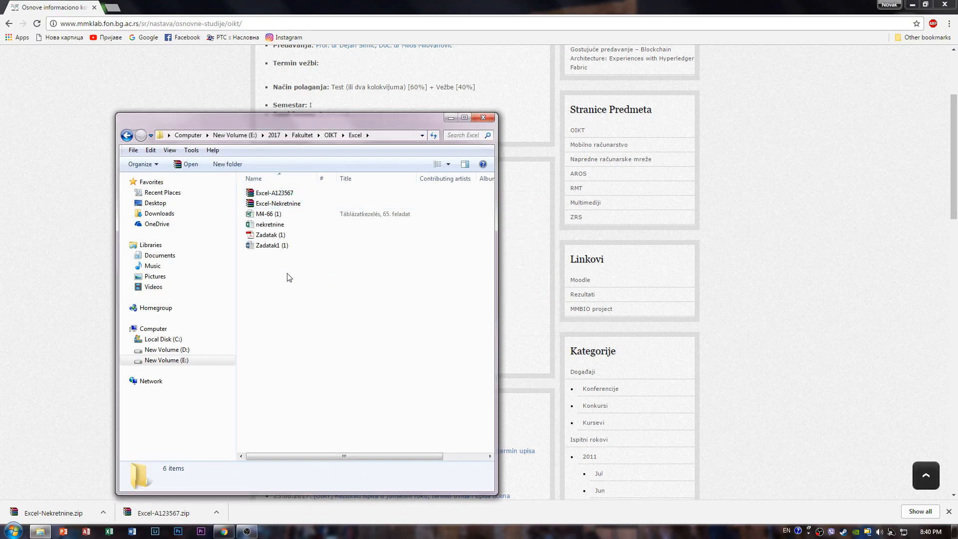
- Delete the Excel-A123567 and Excel-Nekretnine archives from the Excel folder
{"action": "left_click", "coordinate": [337, 192]}
{"action": "left_click", "coordinate": [330, 211]}
{"action": "left_click", "coordinate": [330, 204]}
{"action": "left_click", "coordinate": [329, 193], "text": "ctrl"}
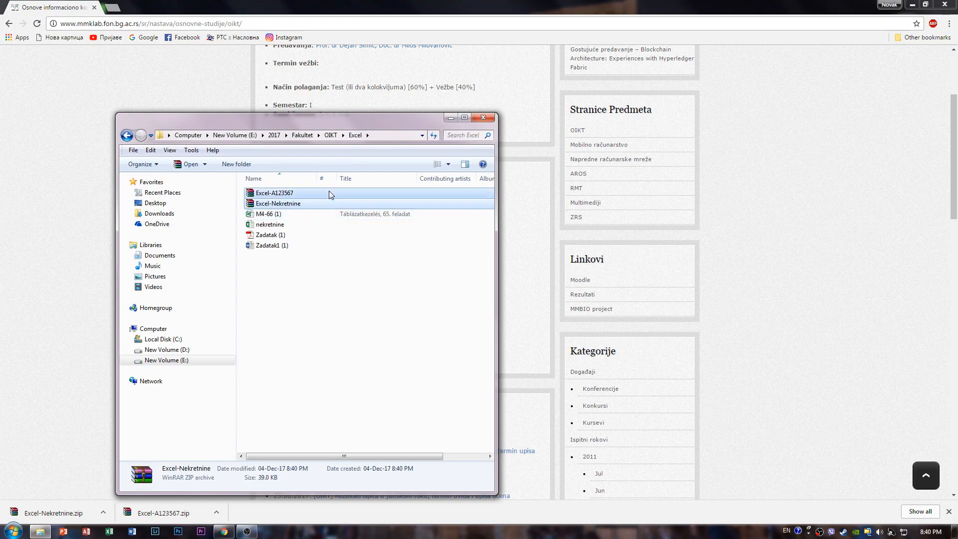
{"action": "key", "text": "Delete"}
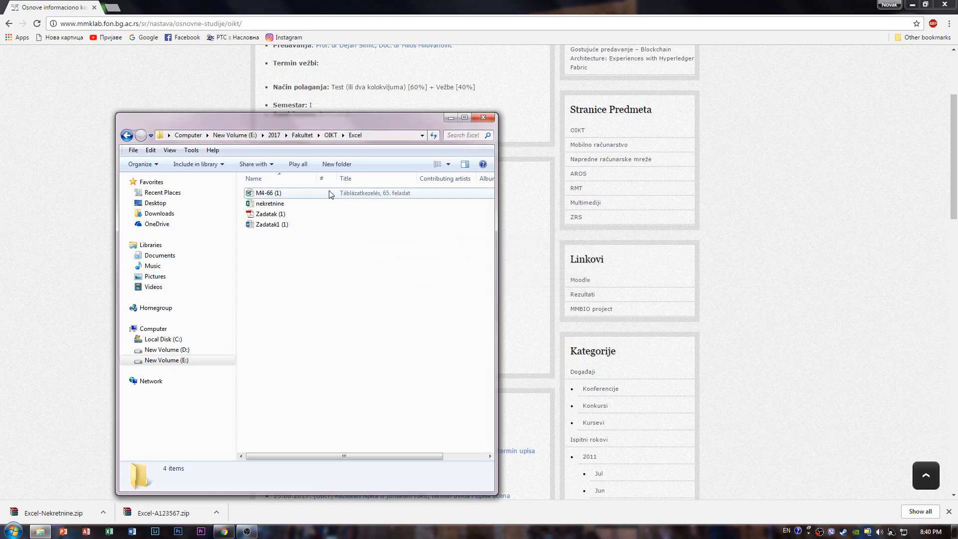
- Minimize the browser, open the M4-66 (1) workbook in Excel and dock it to one half of the screen
{"action": "left_click", "coordinate": [911, 5]}
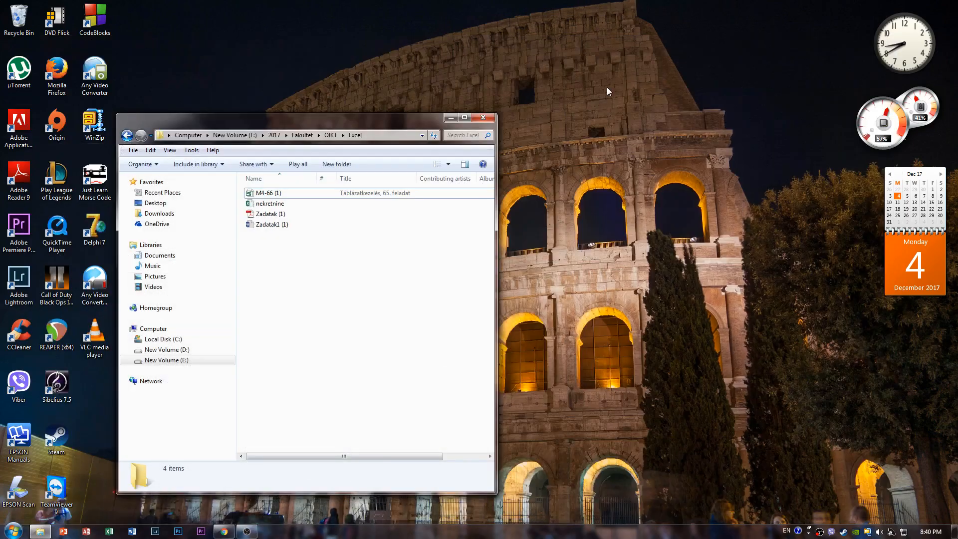
{"action": "left_click", "coordinate": [302, 193]}
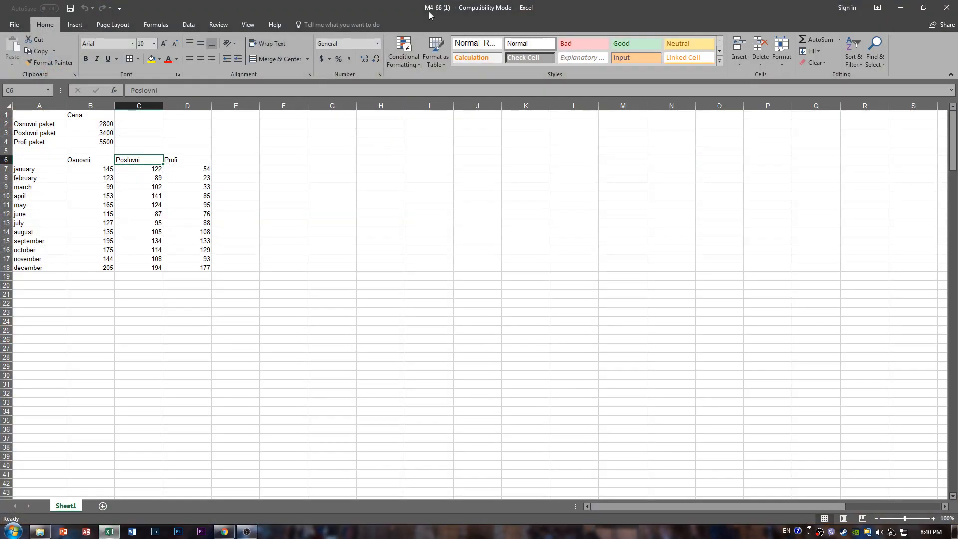
{"action": "left_click_drag", "start_coordinate": [435, 5], "coordinate": [1, 9]}
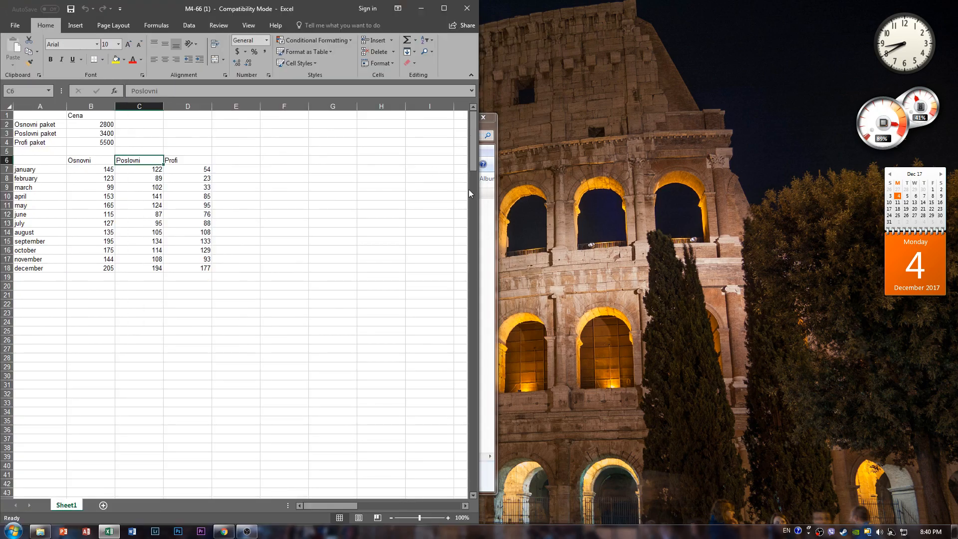
- Open the Zadatak (1) PDF in Adobe Reader and dock it beside the workbook
{"action": "left_click", "coordinate": [491, 247]}
{"action": "double_click", "coordinate": [270, 213]}
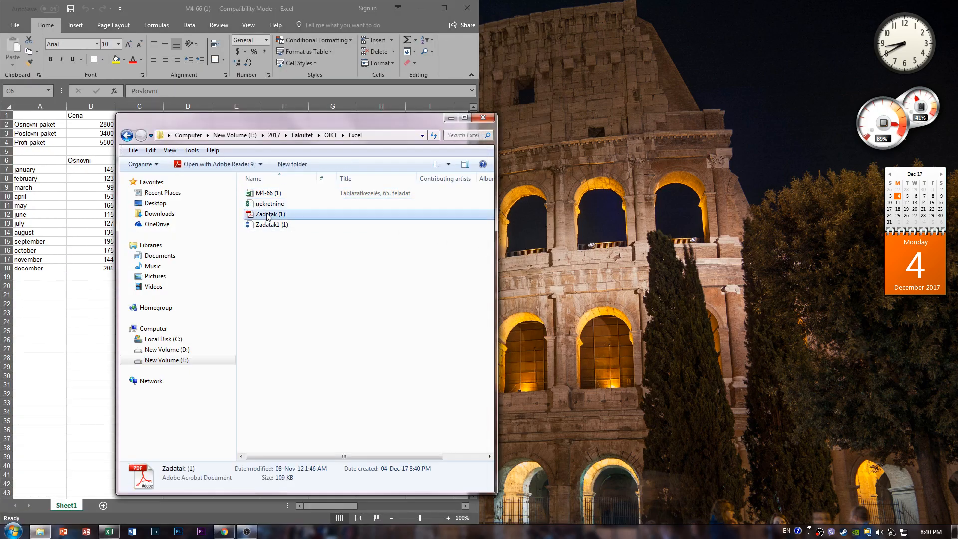
{"action": "left_click_drag", "start_coordinate": [556, 9], "coordinate": [955, 4]}
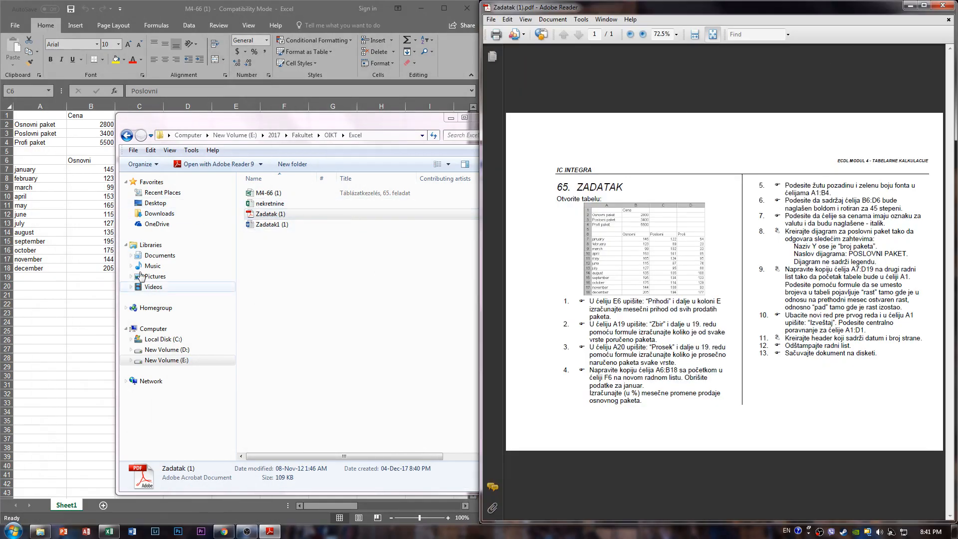
- Bring the workbook in front of the folder window and enlarge the PDF to 125% so the first four tasks are readable
{"action": "left_click", "coordinate": [97, 314]}
{"action": "left_click", "coordinate": [641, 270]}
{"action": "left_click", "coordinate": [619, 421]}
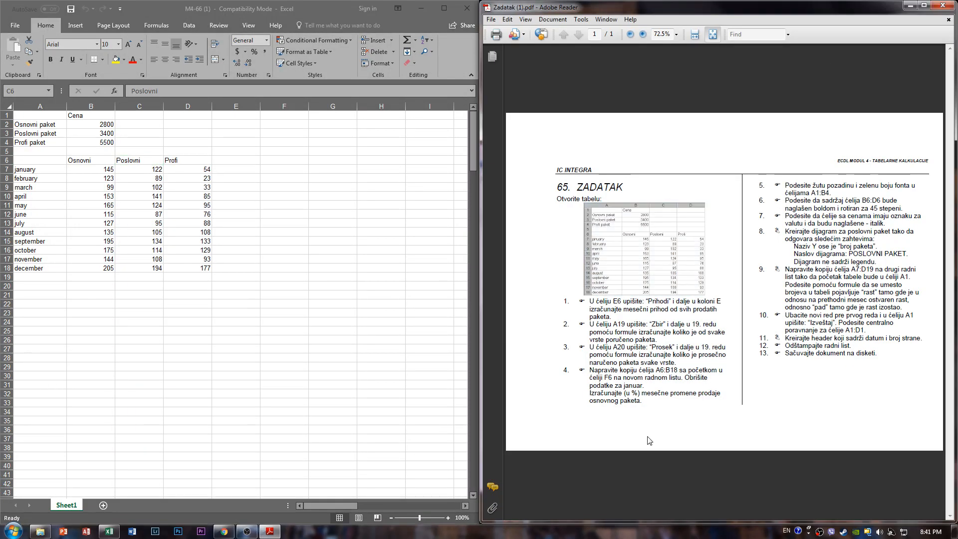
{"action": "scroll", "coordinate": [694, 414], "scroll_direction": "up", "scroll_amount": 3}
{"action": "left_click_drag", "start_coordinate": [701, 515], "coordinate": [643, 520]}
{"action": "key", "text": "alt+Tab"}
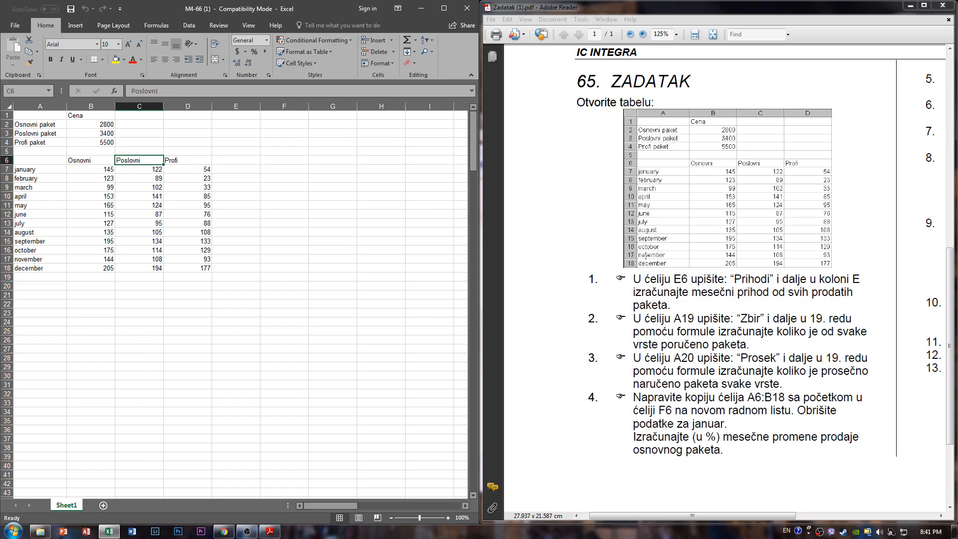
{"action": "left_click", "coordinate": [301, 378]}
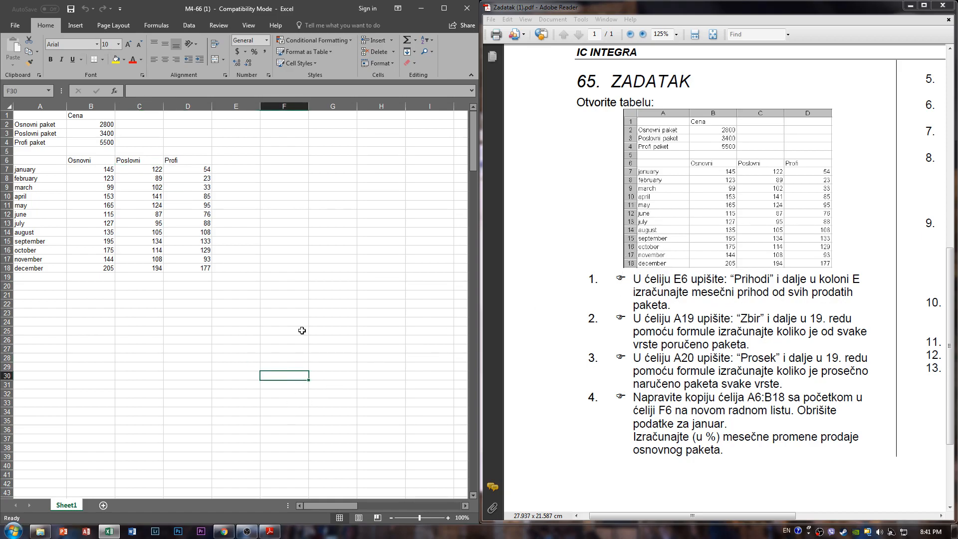
{"action": "left_click_drag", "start_coordinate": [225, 143], "coordinate": [335, 274]}
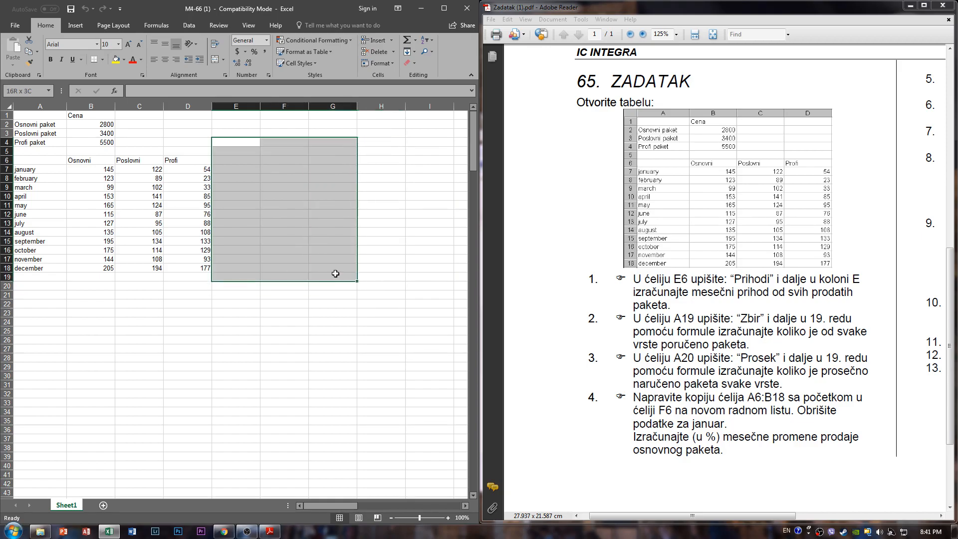
{"action": "left_click", "coordinate": [335, 273]}
{"action": "left_click_drag", "start_coordinate": [218, 149], "coordinate": [372, 285]}
{"action": "left_click", "coordinate": [372, 284]}
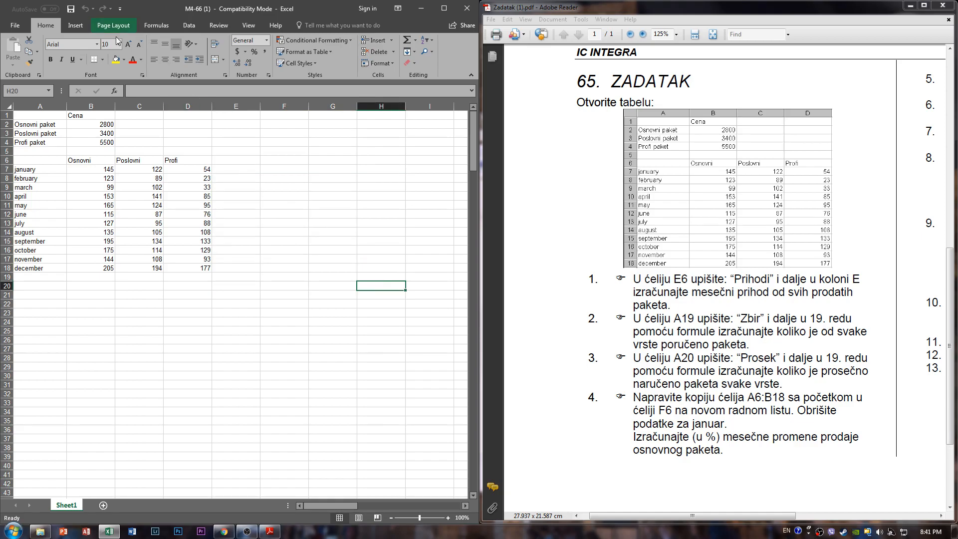
{"action": "left_click", "coordinate": [225, 76]}
{"action": "left_click", "coordinate": [424, 165]}
{"action": "left_click", "coordinate": [467, 165]}
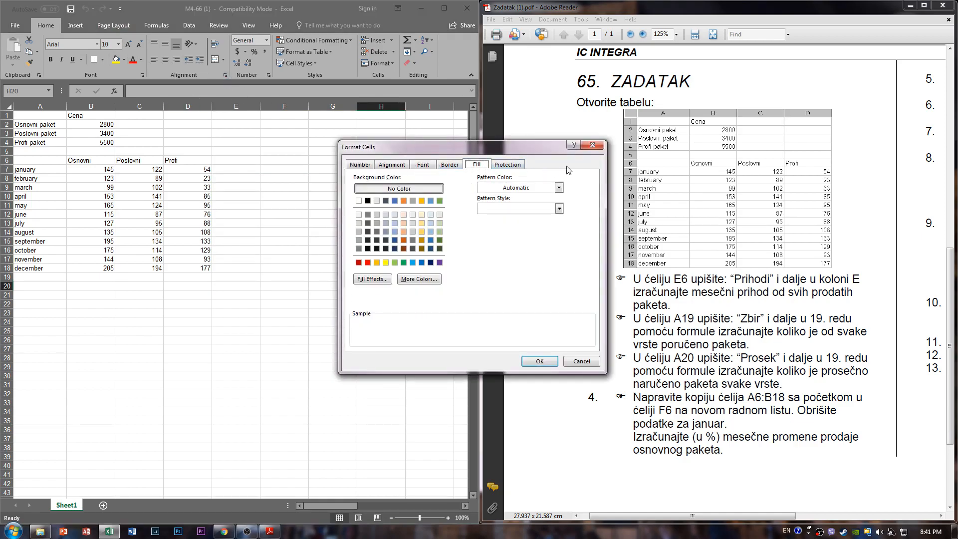
{"action": "left_click", "coordinate": [592, 145]}
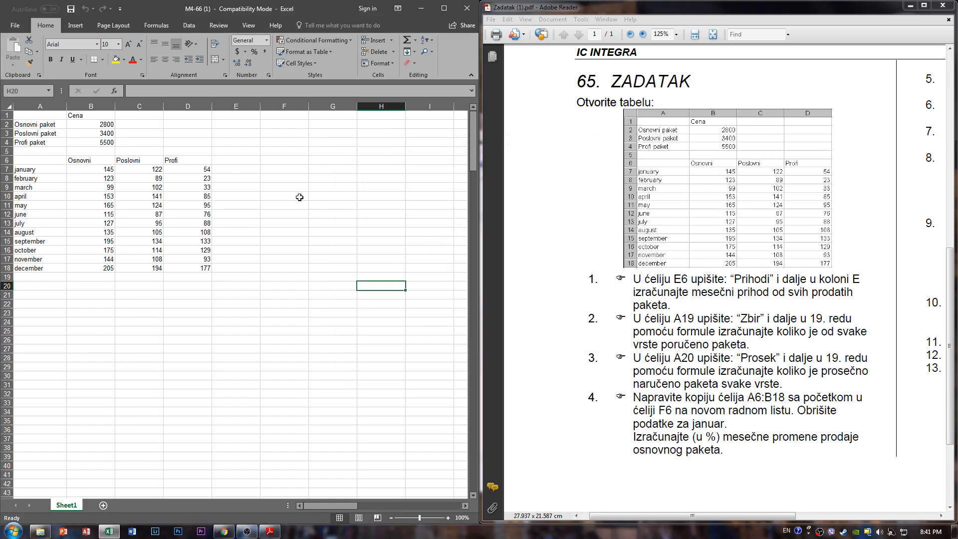
{"action": "left_click_drag", "start_coordinate": [225, 158], "coordinate": [368, 278]}
{"action": "left_click", "coordinate": [368, 278]}
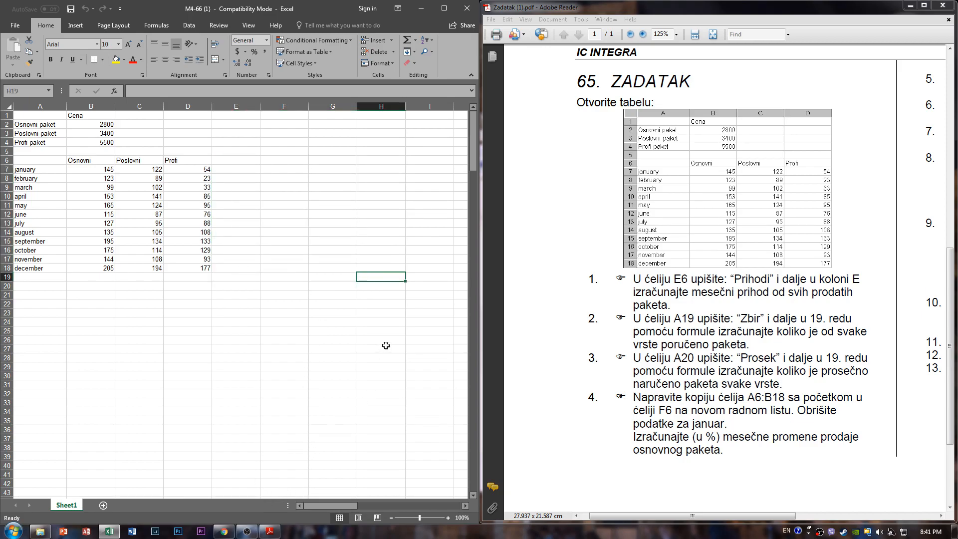
- Enter the heading Prihodi in cell E6, as task 1 of the PDF requires
{"action": "double_click", "coordinate": [651, 280]}
{"action": "left_click", "coordinate": [657, 289]}
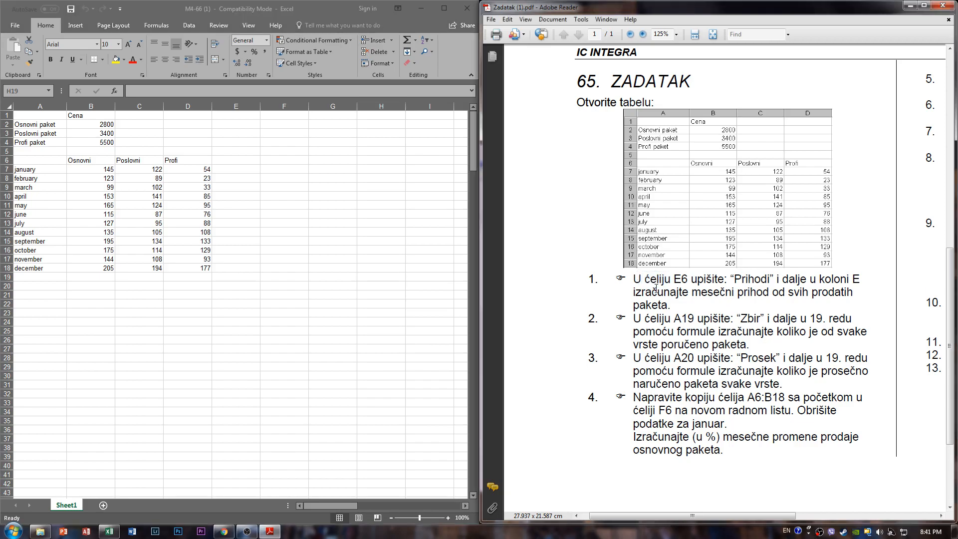
{"action": "left_click", "coordinate": [232, 160]}
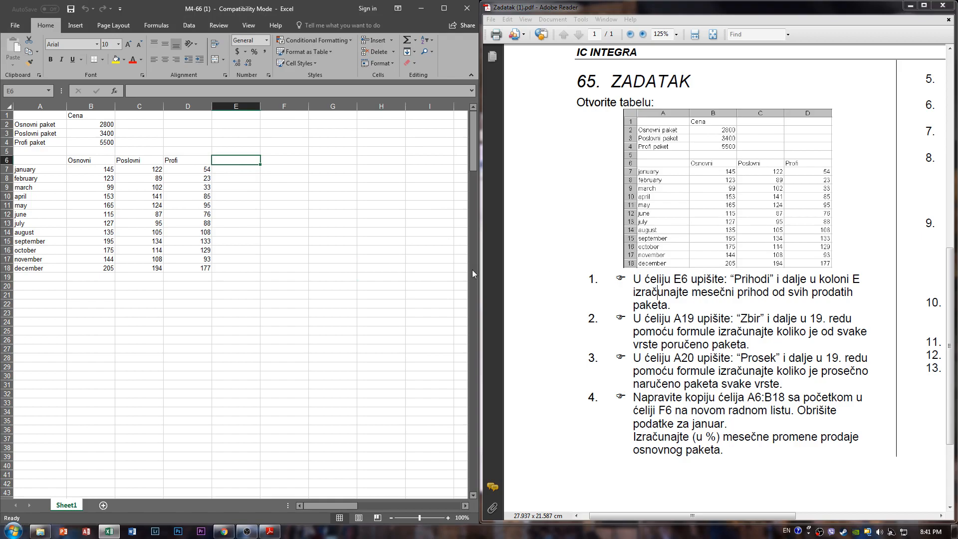
{"action": "type", "text": "Prihodi"}
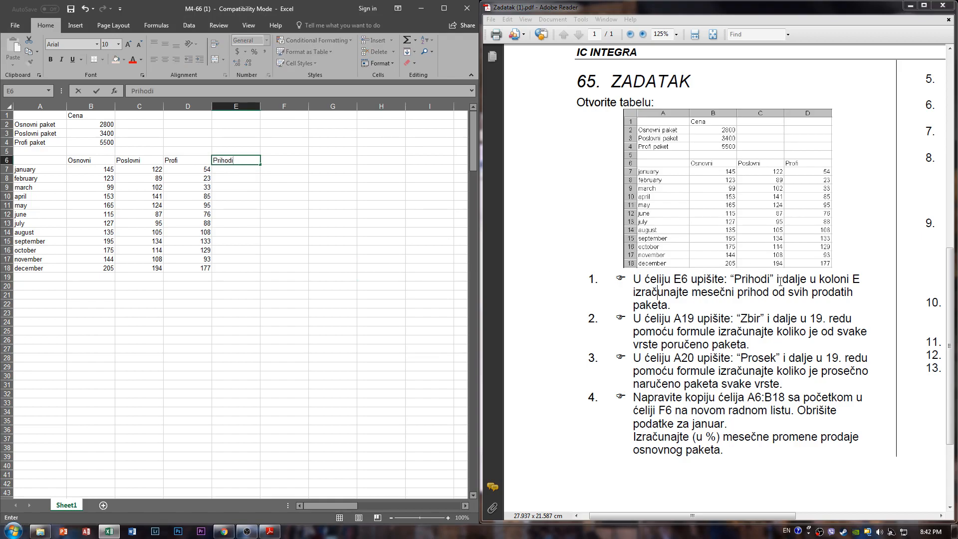
{"action": "left_click_drag", "start_coordinate": [747, 295], "coordinate": [848, 301]}
{"action": "left_click", "coordinate": [759, 306]}
{"action": "left_click_drag", "start_coordinate": [695, 302], "coordinate": [610, 298]}
{"action": "left_click", "coordinate": [680, 309]}
{"action": "left_click_drag", "start_coordinate": [681, 310], "coordinate": [694, 322]}
{"action": "left_click", "coordinate": [236, 171]}
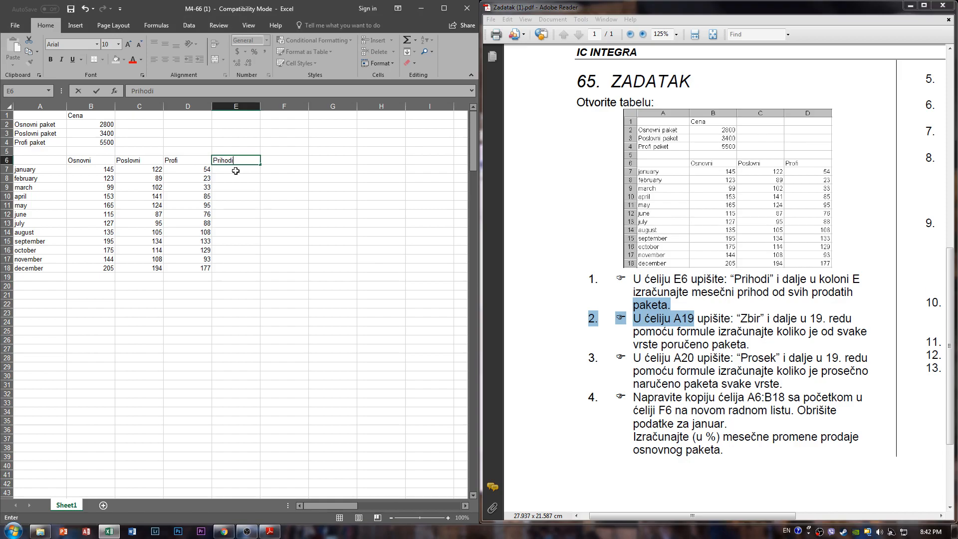
{"action": "type", "text": "="}
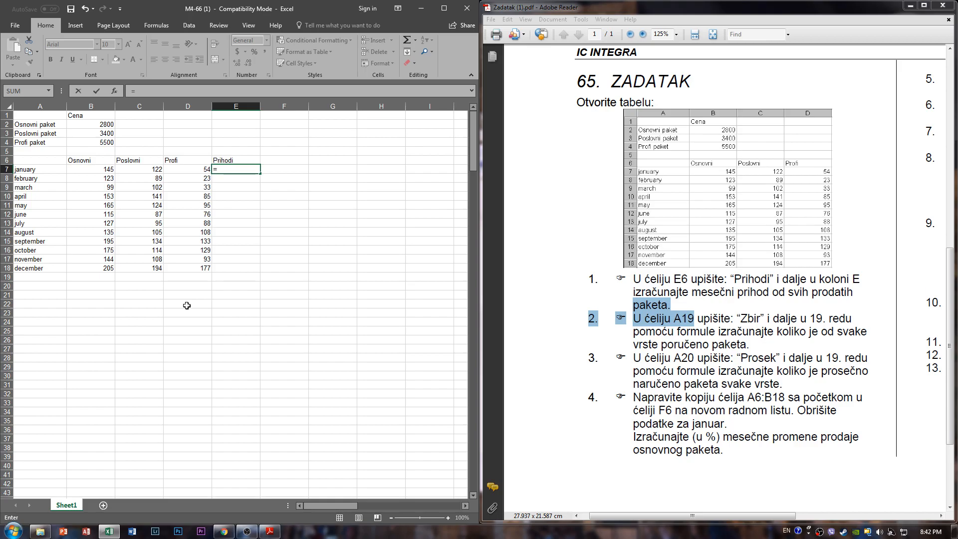
{"action": "key", "text": "BackSpace"}
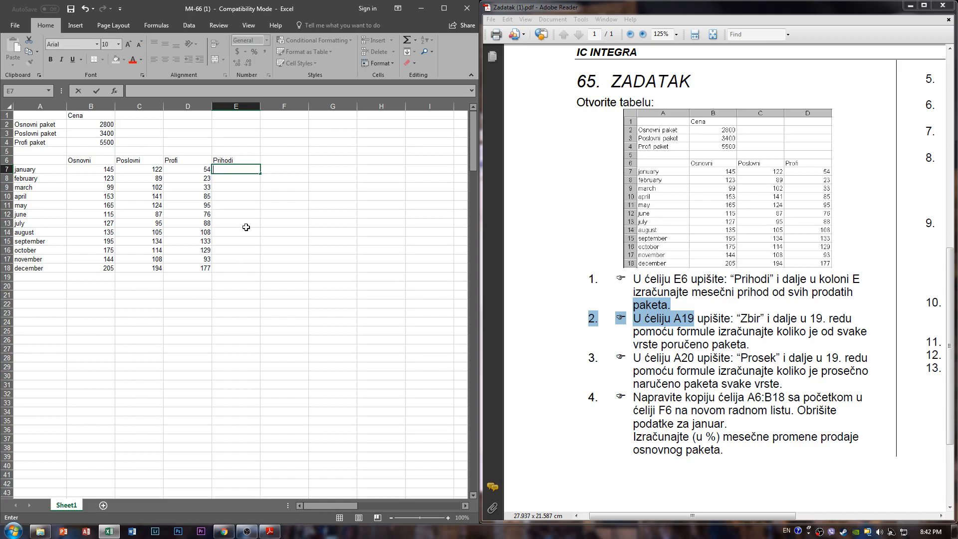
{"action": "type", "text": "="}
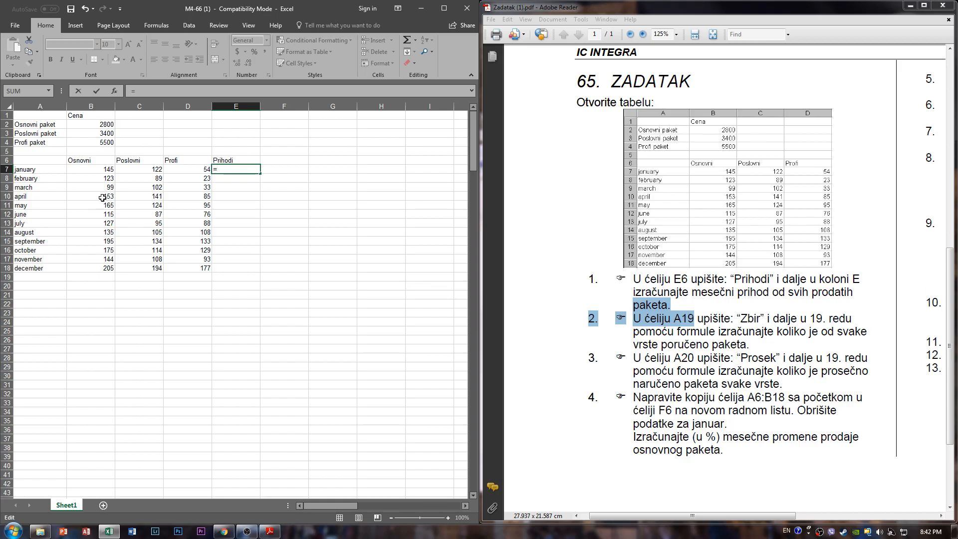
{"action": "key", "text": "Escape"}
{"action": "left_click", "coordinate": [387, 180]}
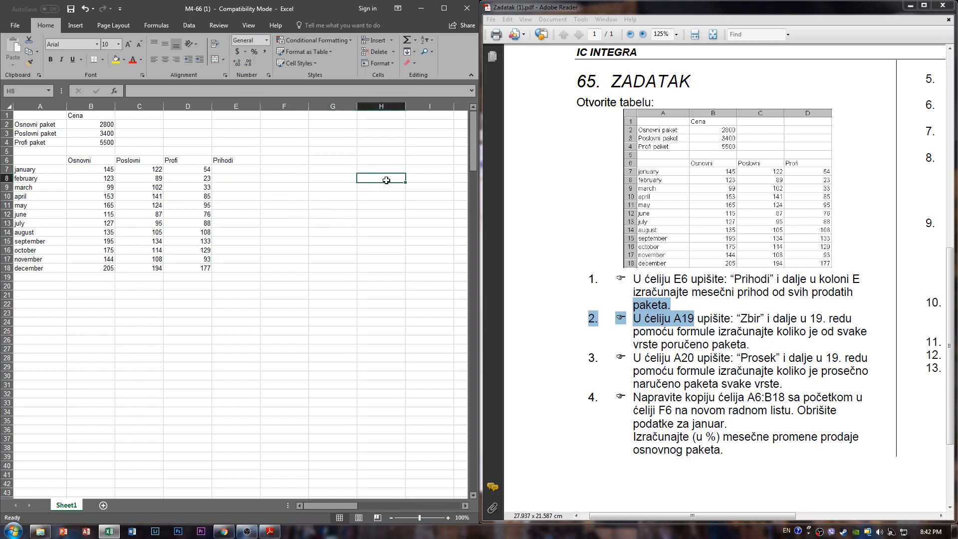
{"action": "left_click_drag", "start_coordinate": [369, 180], "coordinate": [379, 196]}
{"action": "left_click", "coordinate": [381, 206]}
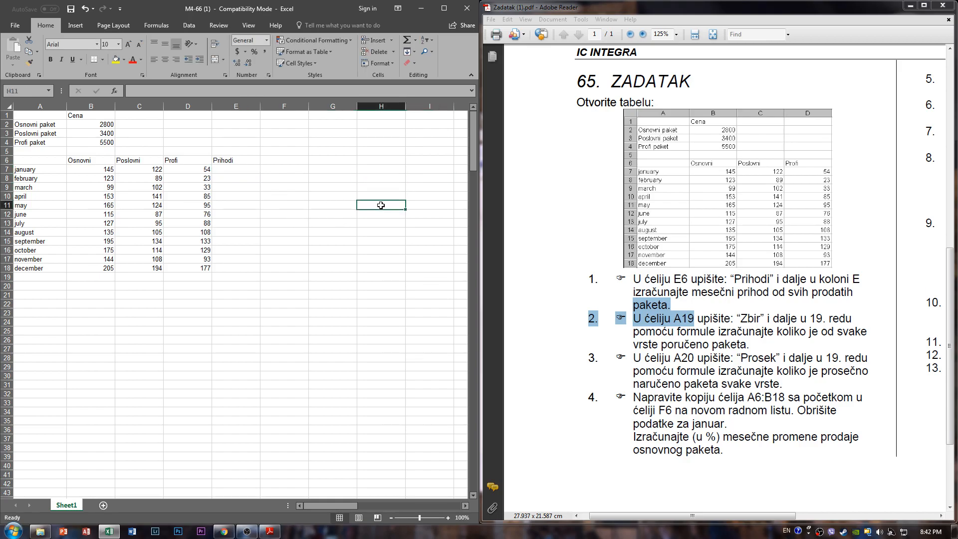
- Enter the example formula =B8*C15-D12+B15 in cell E7, picking its cell references from the table
{"action": "left_click", "coordinate": [230, 172]}
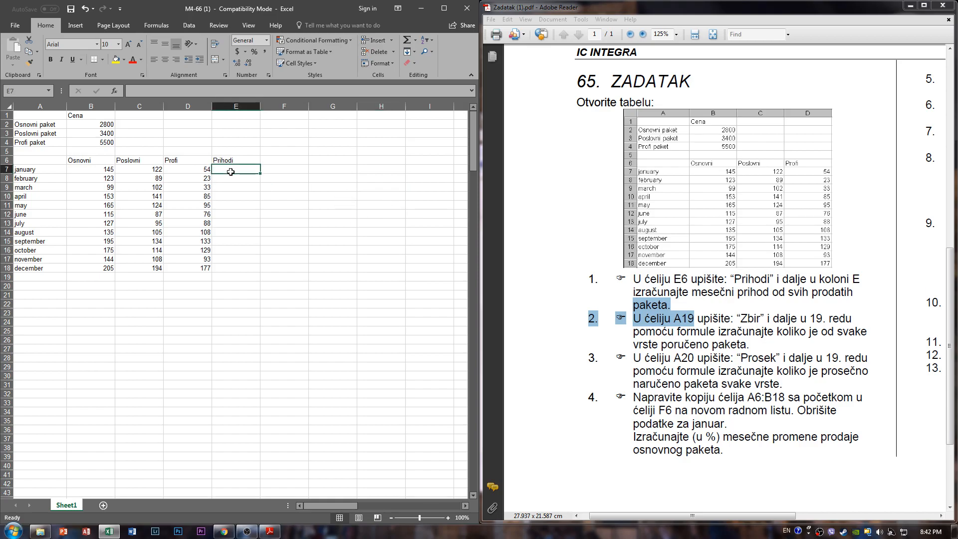
{"action": "type", "text": "="}
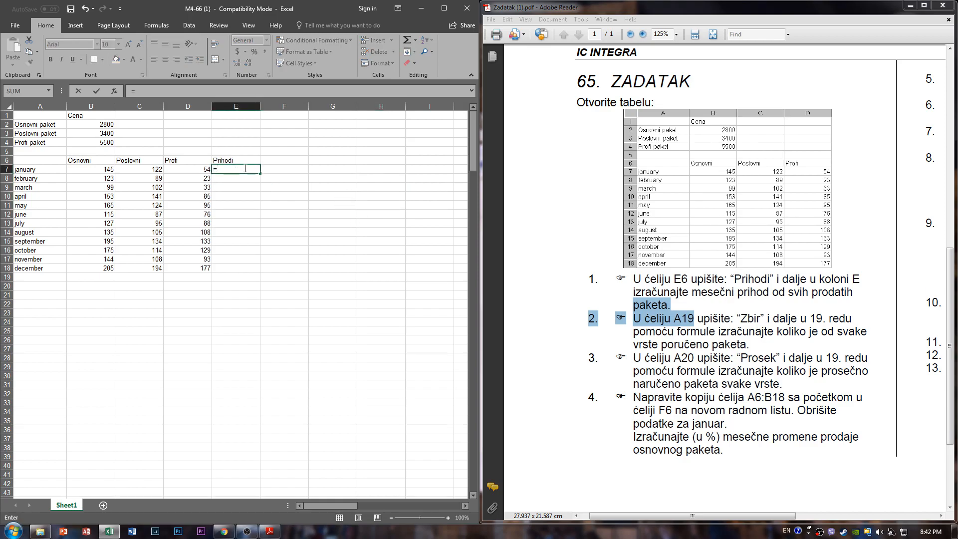
{"action": "left_click", "coordinate": [95, 178]}
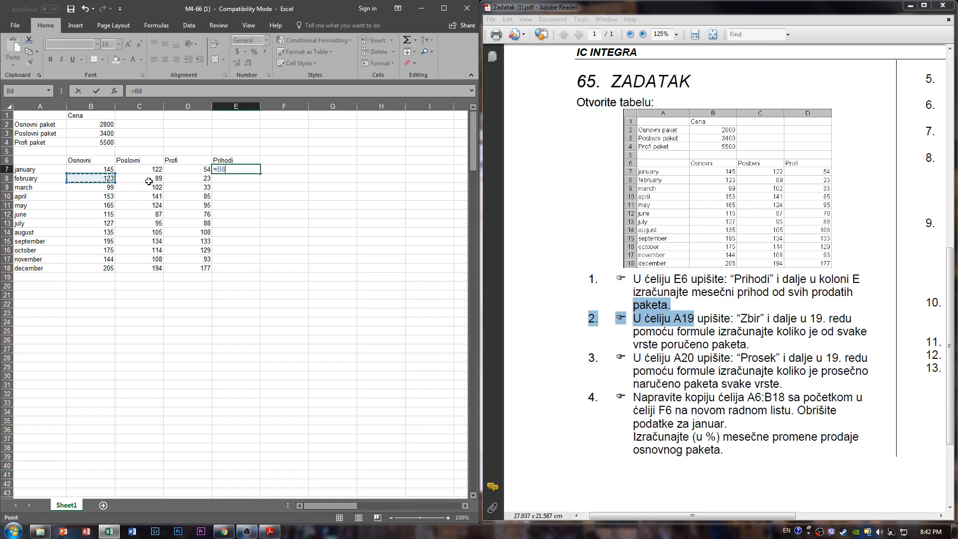
{"action": "type", "text": "-"}
{"action": "left_click", "coordinate": [156, 245]}
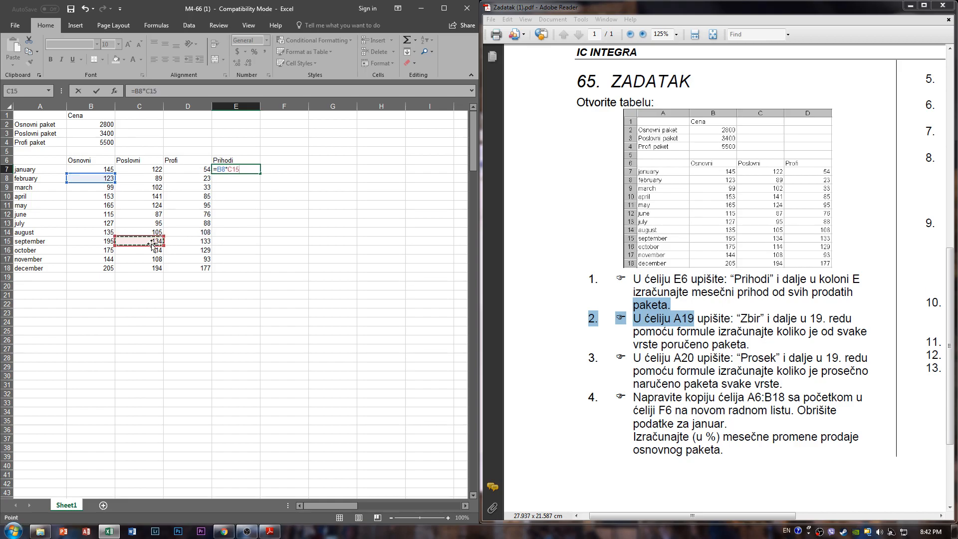
{"action": "type", "text": "-"}
{"action": "left_click", "coordinate": [192, 215]}
{"action": "type", "text": "+"}
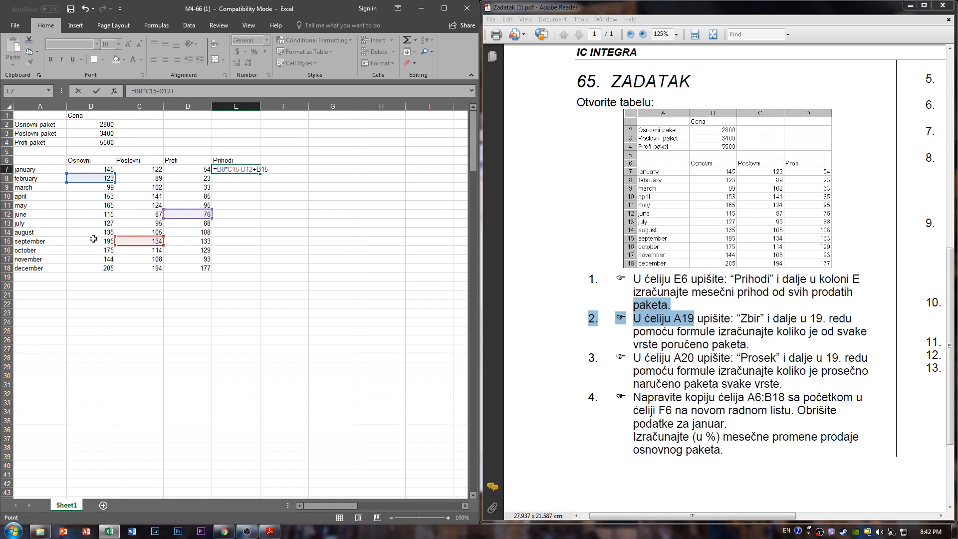
{"action": "left_click", "coordinate": [93, 239]}
{"action": "key", "text": "Return"}
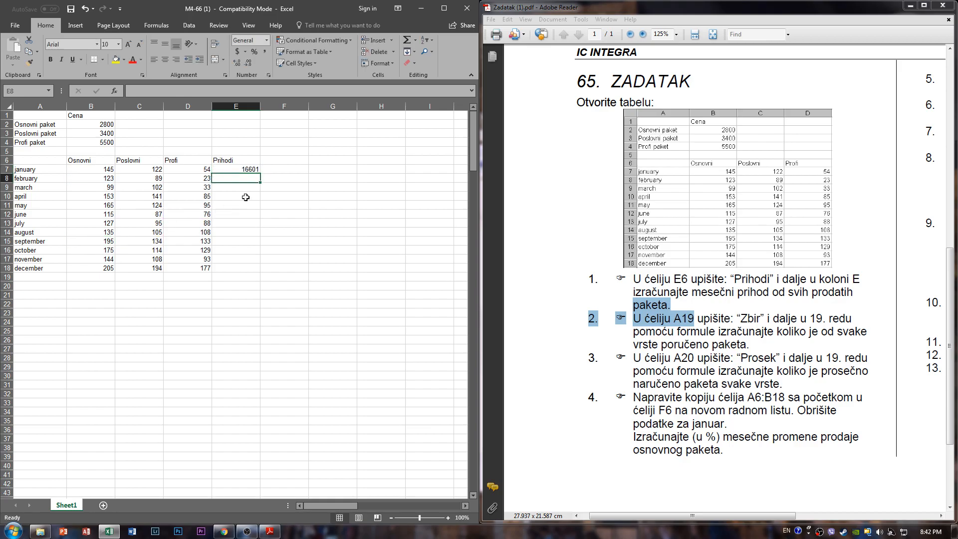
- Clear the example formula from cell E7
{"action": "left_click_drag", "start_coordinate": [249, 170], "coordinate": [274, 206]}
{"action": "left_click", "coordinate": [333, 161]}
{"action": "left_click", "coordinate": [254, 175]}
{"action": "left_click", "coordinate": [251, 169]}
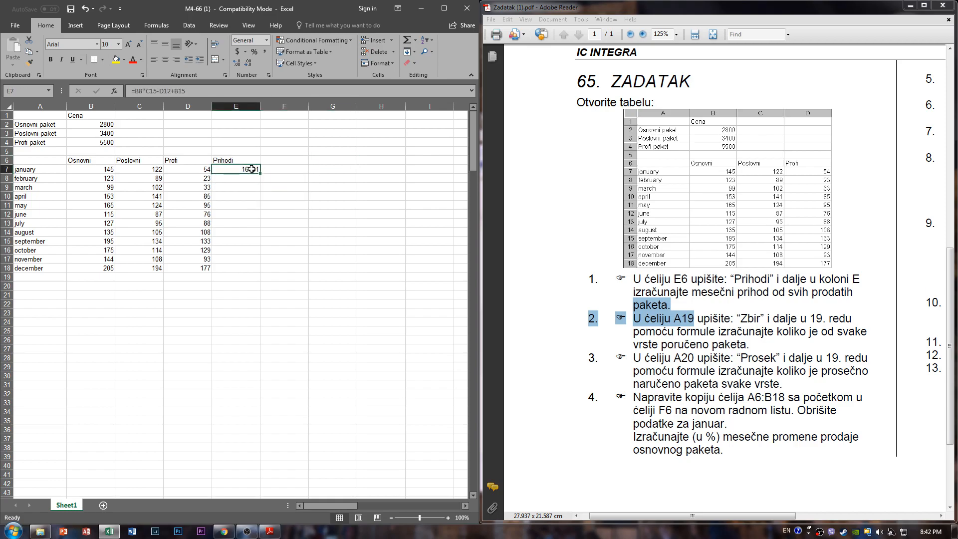
{"action": "key", "text": "Delete"}
- Examine the most recently used functions offered by Insert Function for cell E7, leaving the cell empty
{"action": "type", "text": "="}
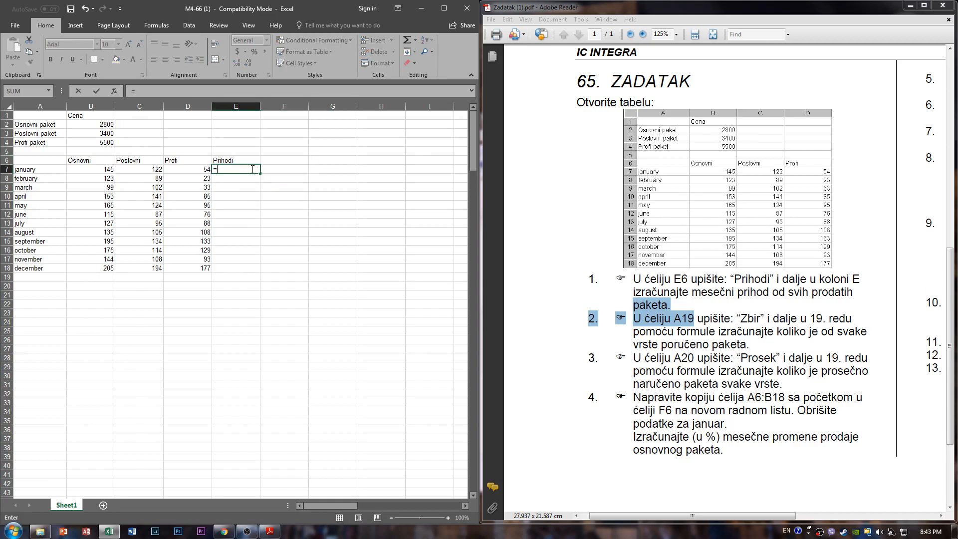
{"action": "key", "text": "Escape"}
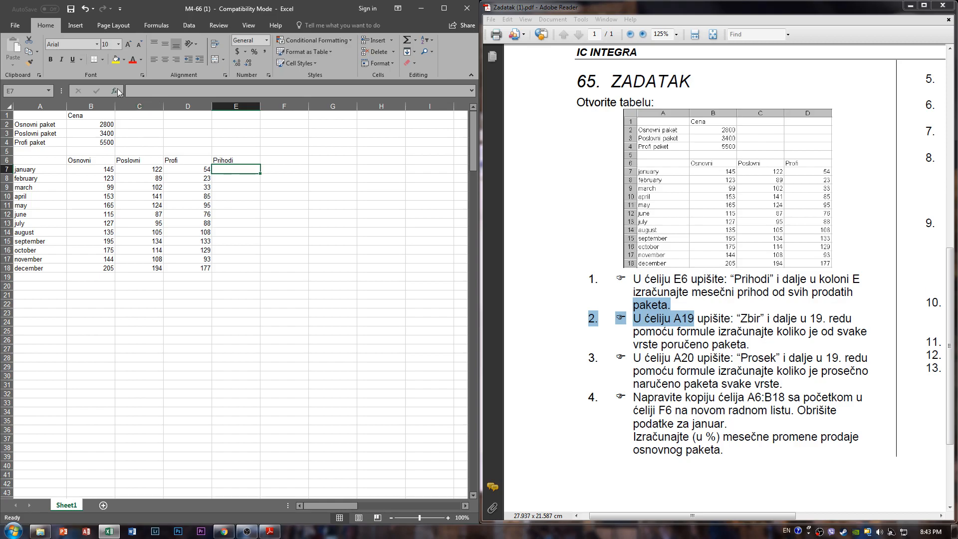
{"action": "left_click", "coordinate": [114, 90]}
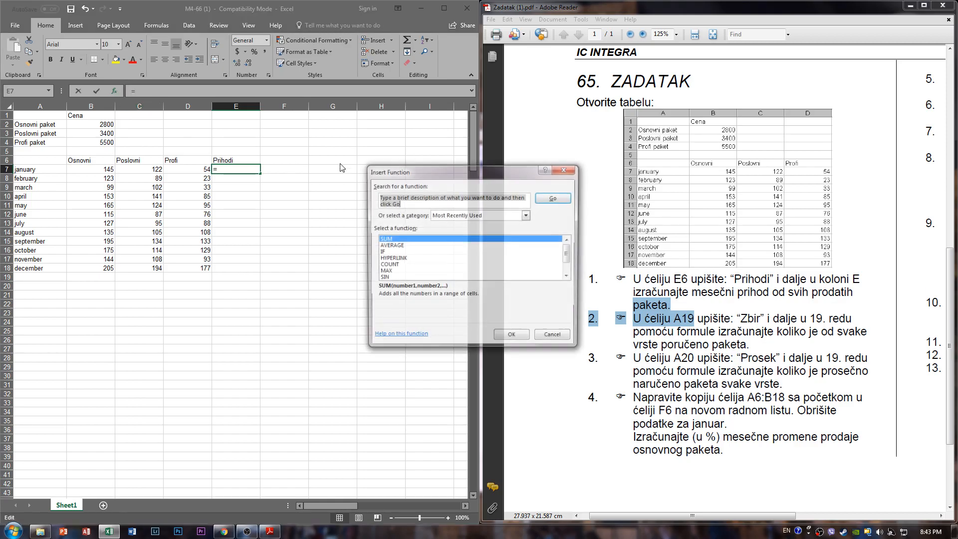
{"action": "scroll", "coordinate": [485, 267], "scroll_direction": "down", "scroll_amount": 1}
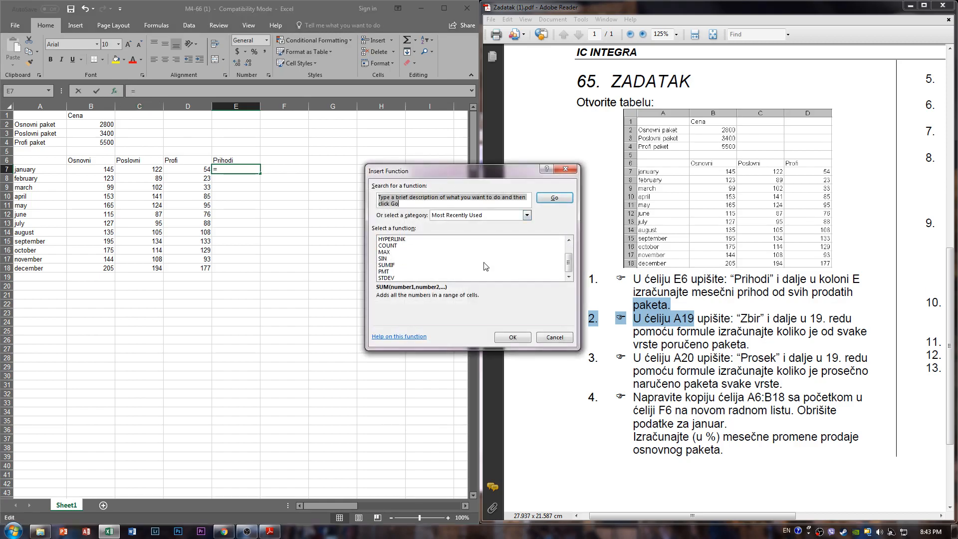
{"action": "scroll", "coordinate": [421, 259], "scroll_direction": "up", "scroll_amount": 1}
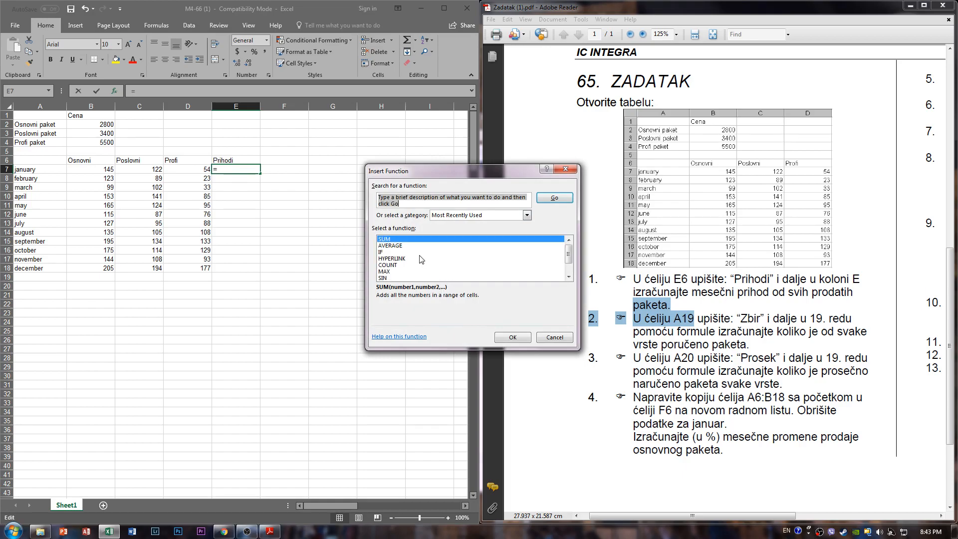
{"action": "left_click", "coordinate": [527, 215]}
{"action": "left_click", "coordinate": [527, 216]}
{"action": "left_click", "coordinate": [459, 199]}
{"action": "scroll", "coordinate": [400, 267], "scroll_direction": "down", "scroll_amount": 1}
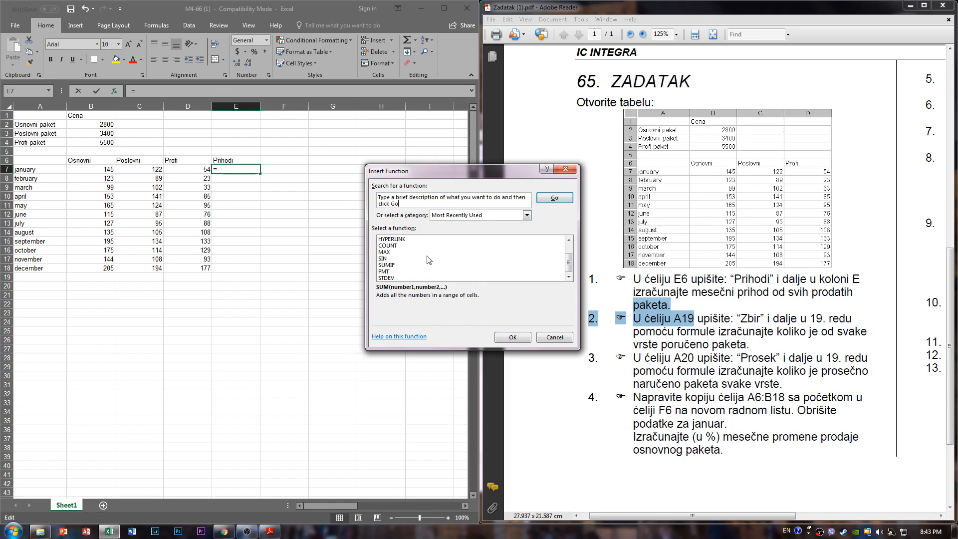
{"action": "left_click", "coordinate": [411, 258]}
{"action": "scroll", "coordinate": [410, 258], "scroll_direction": "up", "scroll_amount": 1}
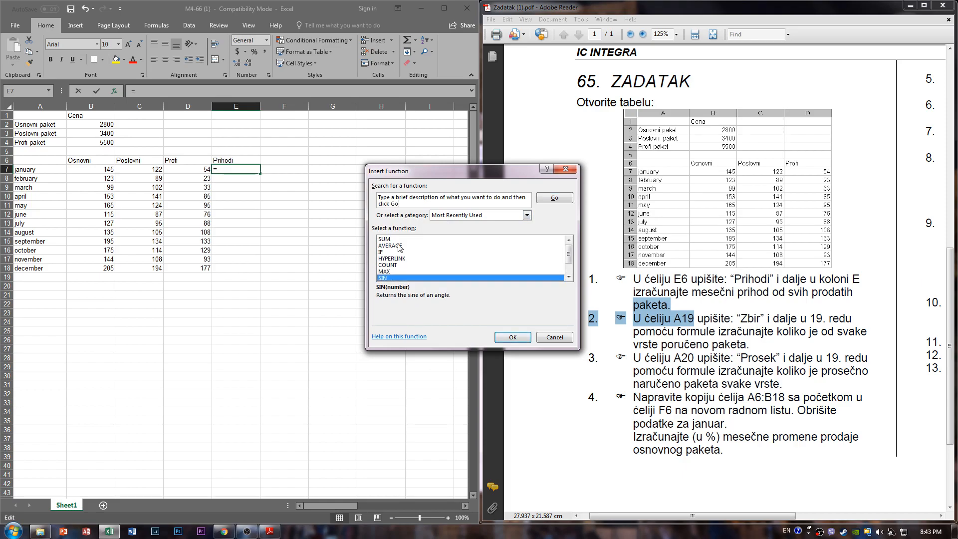
{"action": "left_click", "coordinate": [397, 239]}
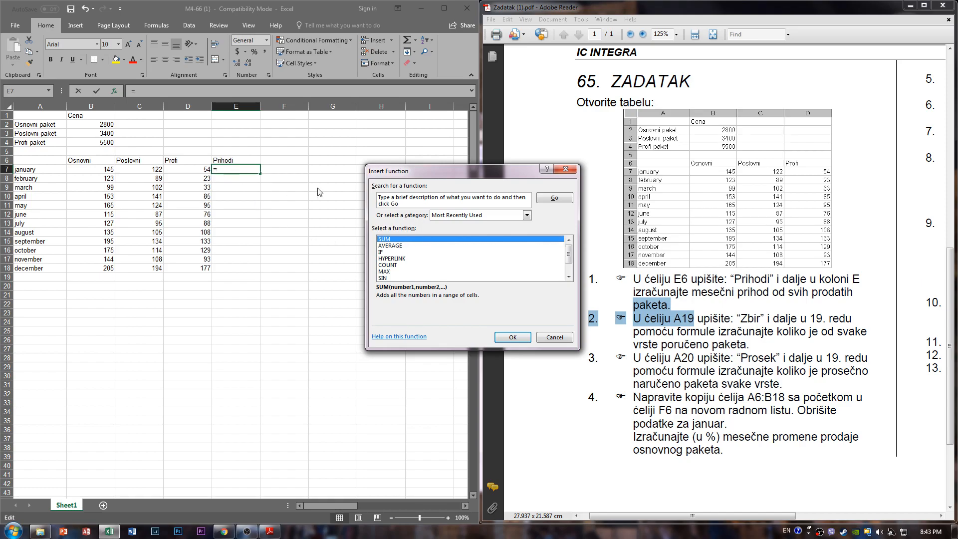
{"action": "key", "text": "Escape"}
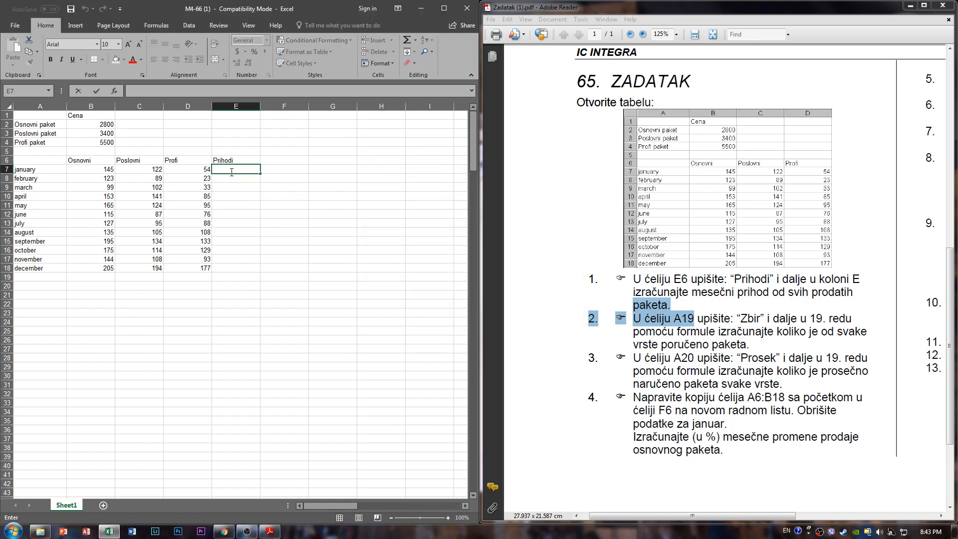
- Read the Insert Function descriptions of SUM, AVERAGE, IF and MAX for cell E7, without inserting a function
{"action": "left_click", "coordinate": [118, 91]}
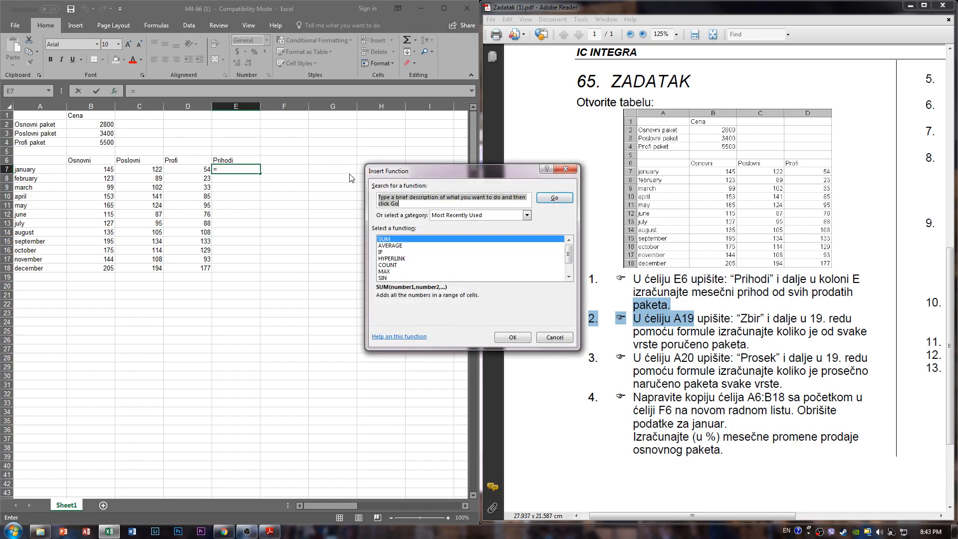
{"action": "left_click", "coordinate": [394, 240]}
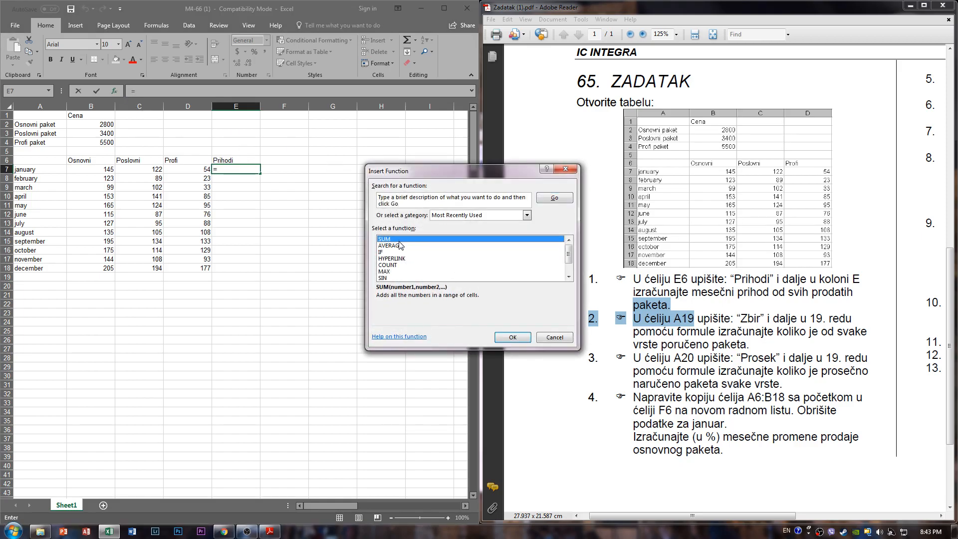
{"action": "left_click", "coordinate": [392, 247]}
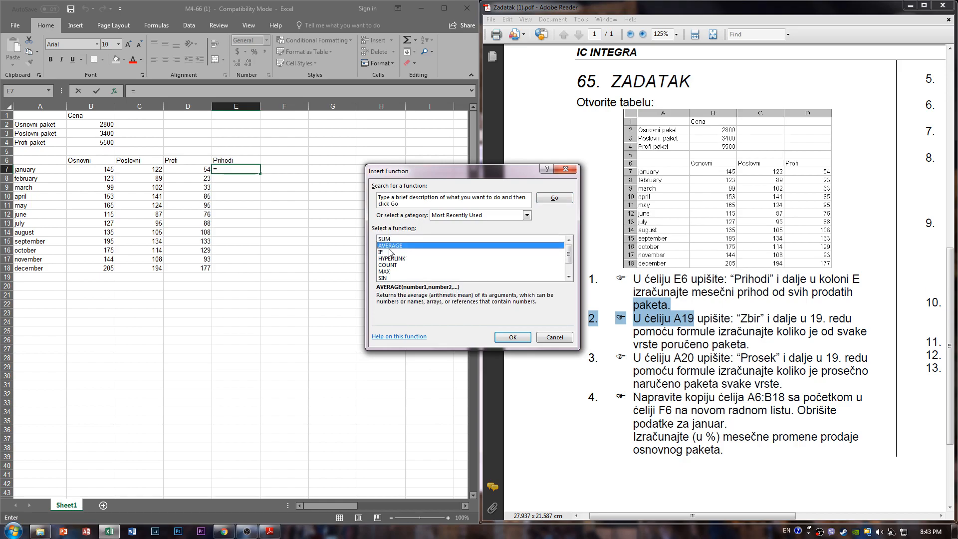
{"action": "key", "text": "Down"}
{"action": "key", "text": "Down"}
{"action": "key", "text": "Down"}
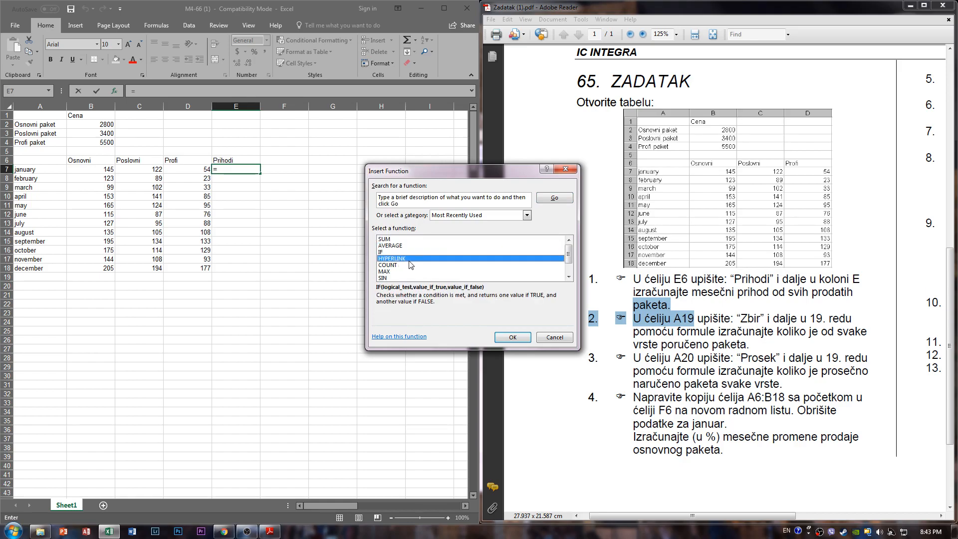
{"action": "left_click", "coordinate": [399, 273]}
{"action": "scroll", "coordinate": [482, 276], "scroll_direction": "down", "scroll_amount": 1}
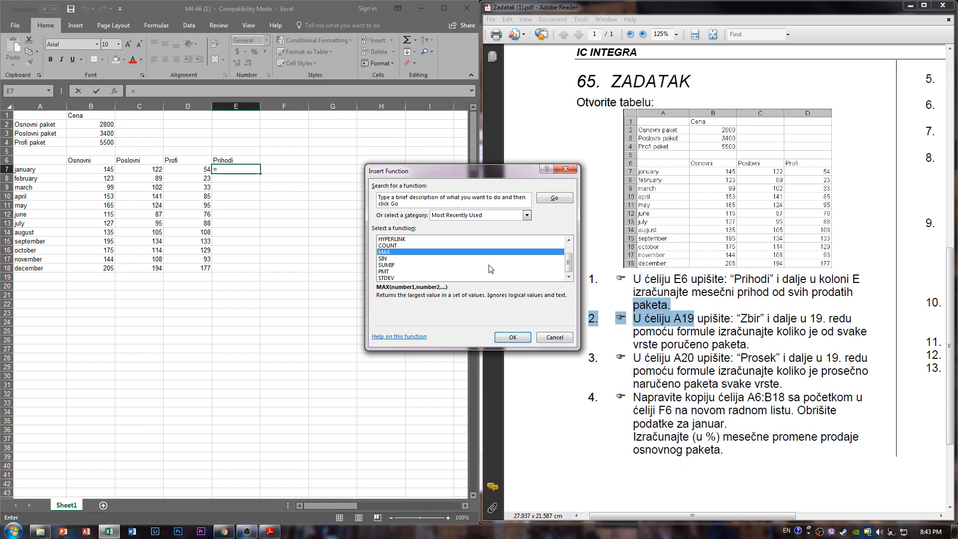
{"action": "left_click", "coordinate": [555, 337]}
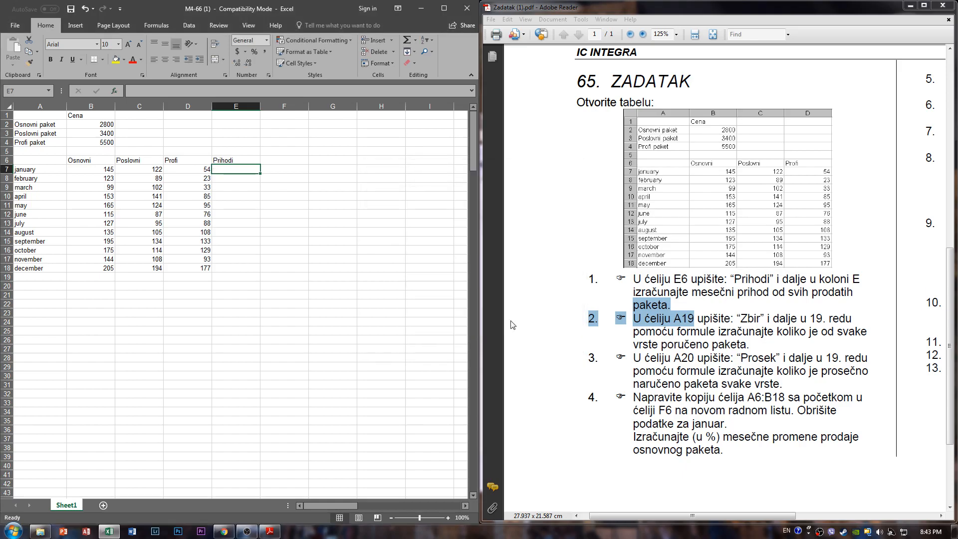
- Enter the january revenue formula =B7*B2+C7*B3+D7*B4 in cell E7, picking the quantities and package prices from the table
{"action": "double_click", "coordinate": [240, 170]}
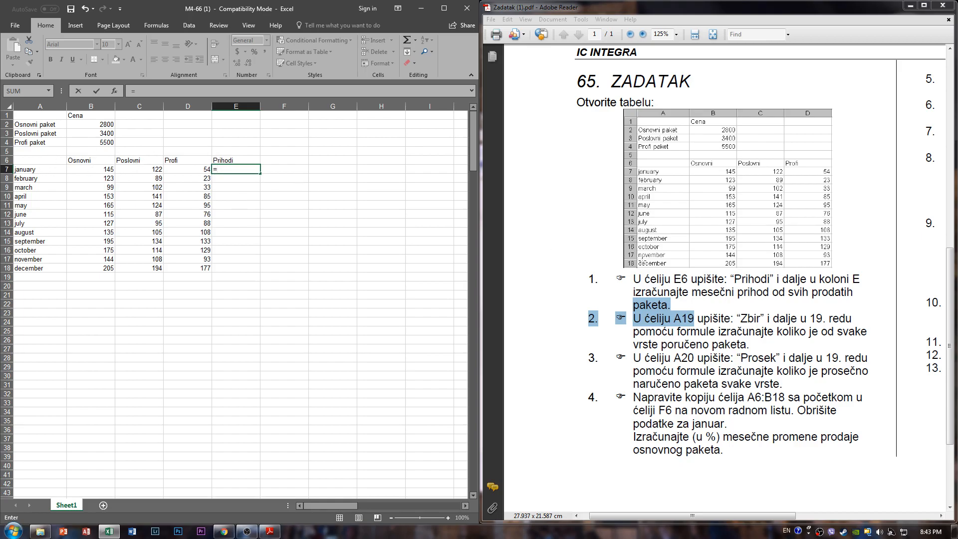
{"action": "left_click", "coordinate": [704, 280]}
{"action": "left_click", "coordinate": [247, 179]}
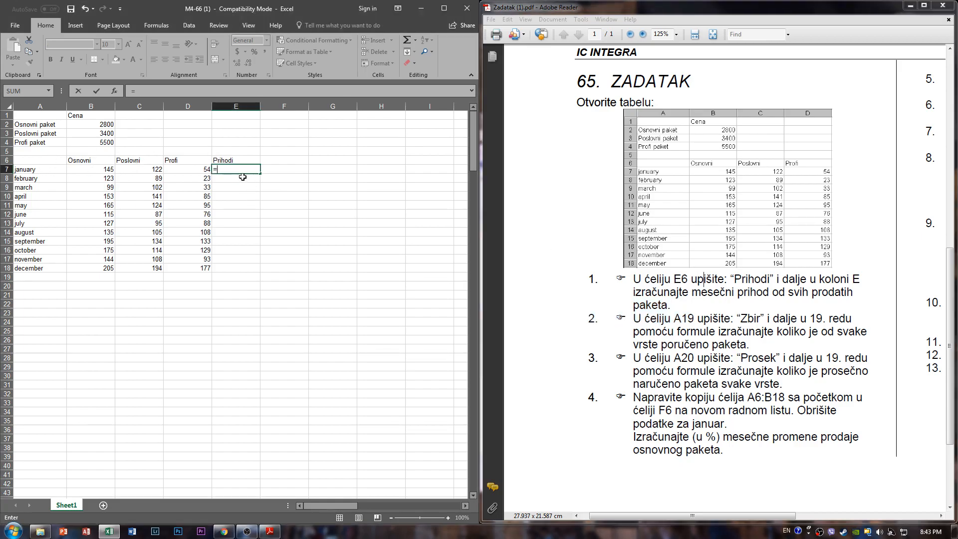
{"action": "key", "text": "BackSpace"}
{"action": "key", "text": "BackSpace"}
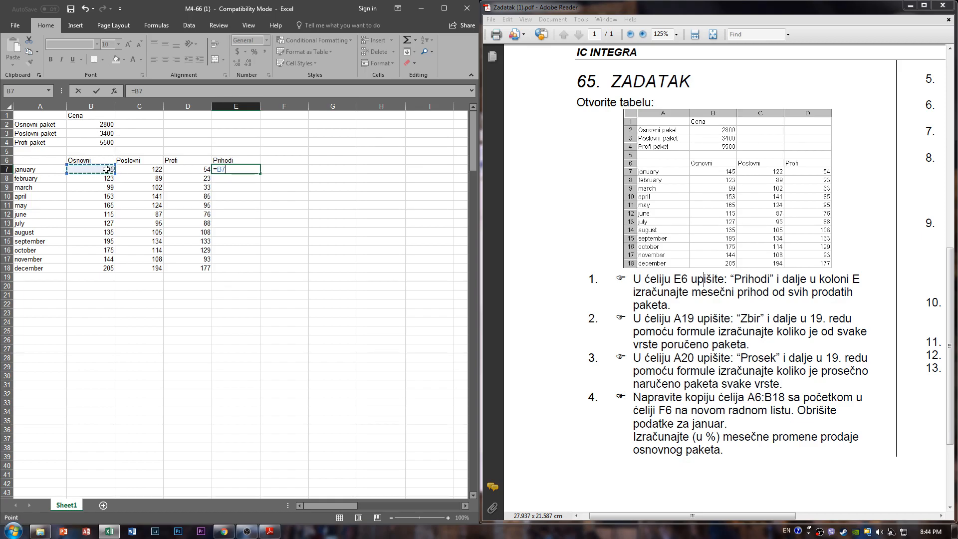
{"action": "type", "text": "*"}
{"action": "left_click", "coordinate": [100, 124]}
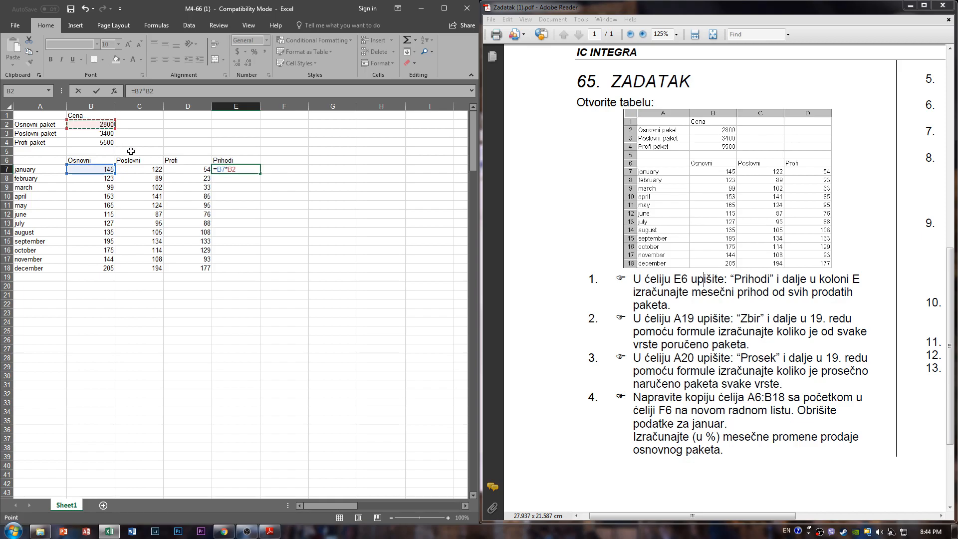
{"action": "type", "text": "+"}
{"action": "left_click", "coordinate": [144, 169]}
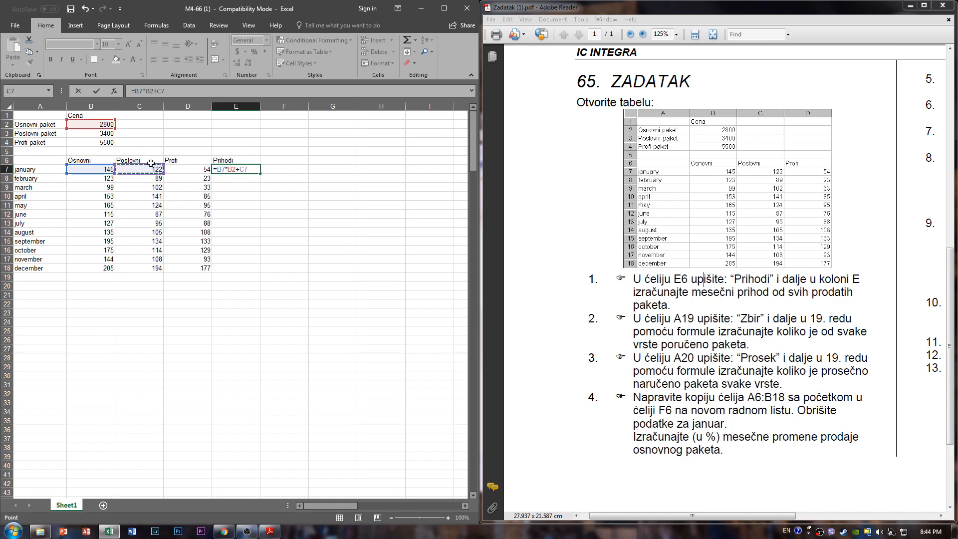
{"action": "type", "text": "*"}
{"action": "left_click", "coordinate": [97, 134]}
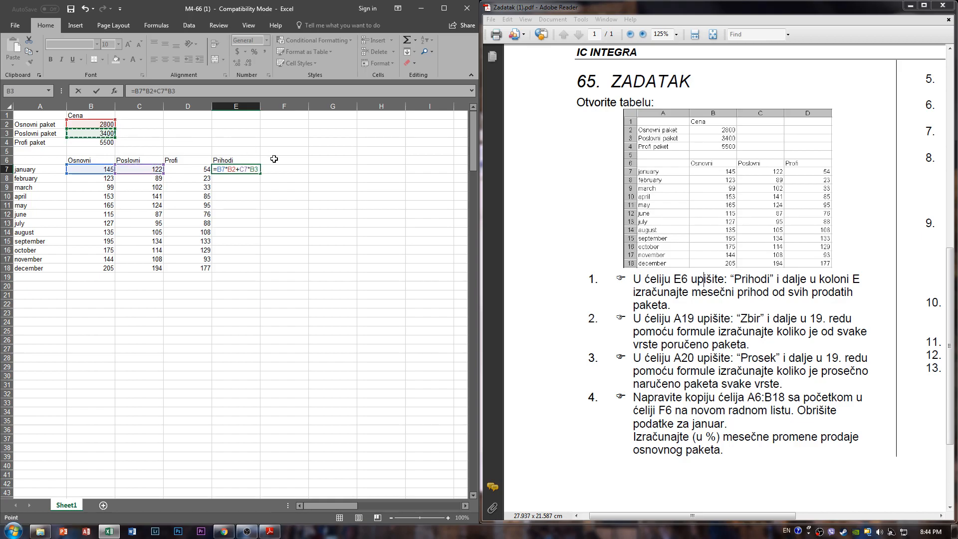
{"action": "type", "text": "+"}
{"action": "left_click", "coordinate": [193, 168]}
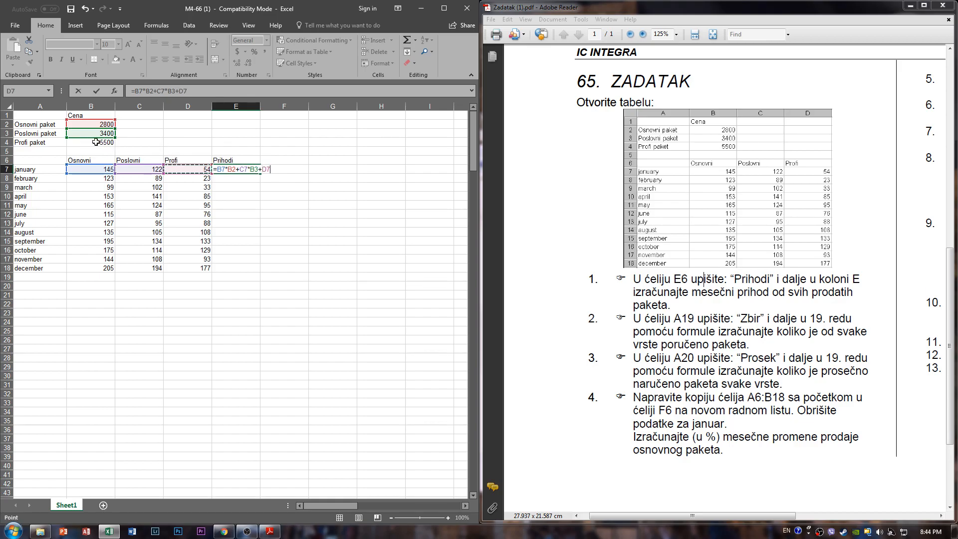
{"action": "type", "text": "*"}
{"action": "left_click", "coordinate": [80, 144]}
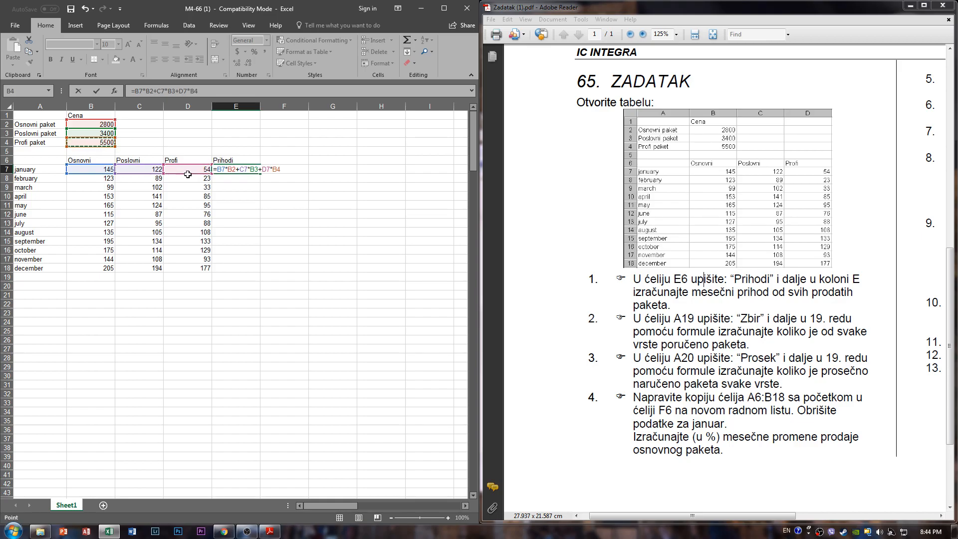
{"action": "key", "text": "Return"}
{"action": "left_click", "coordinate": [253, 171]}
{"action": "left_click_drag", "start_coordinate": [242, 143], "coordinate": [293, 173]}
{"action": "left_click", "coordinate": [295, 178]}
{"action": "left_click", "coordinate": [255, 170]}
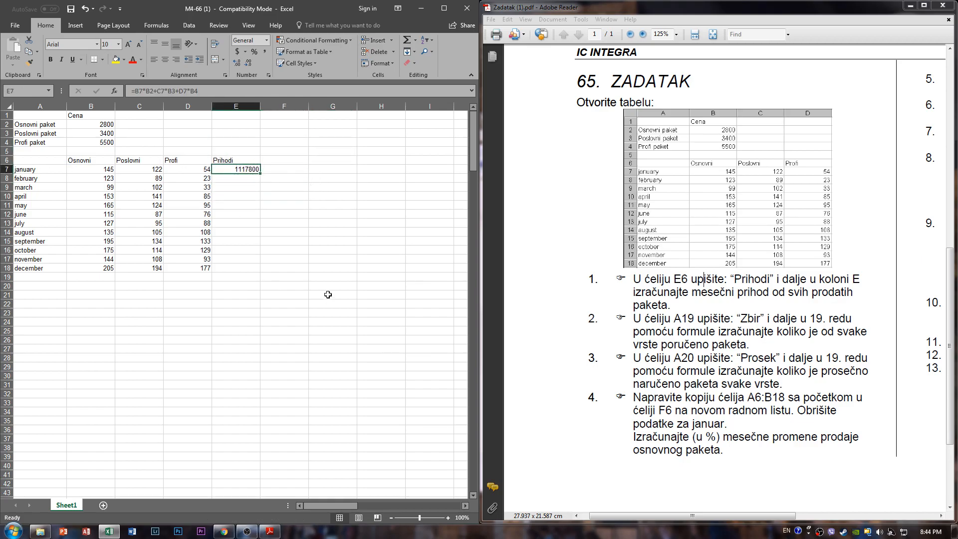
{"action": "left_click", "coordinate": [246, 178]}
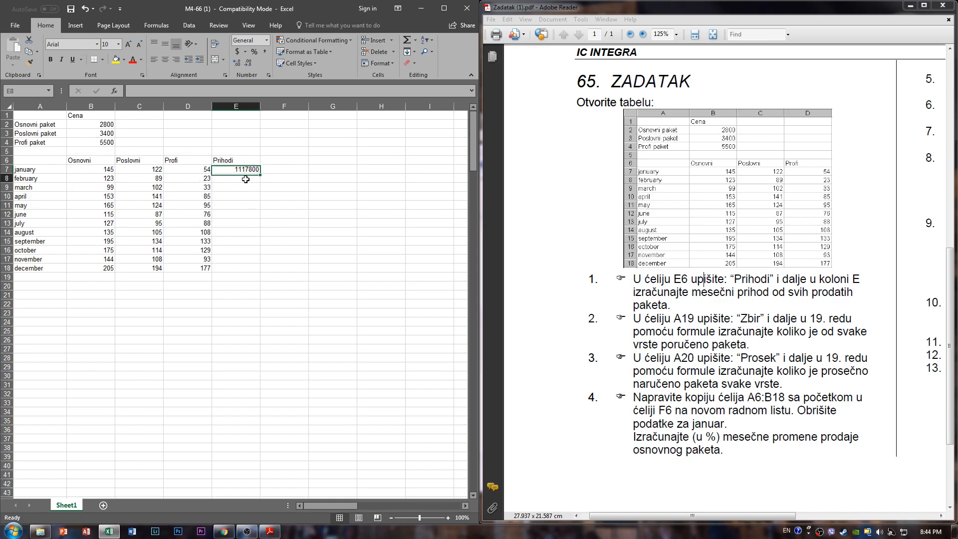
{"action": "type", "text": "="}
{"action": "left_click", "coordinate": [99, 180]}
{"action": "type", "text": "*"}
{"action": "left_click", "coordinate": [107, 125]}
{"action": "type", "text": "+"}
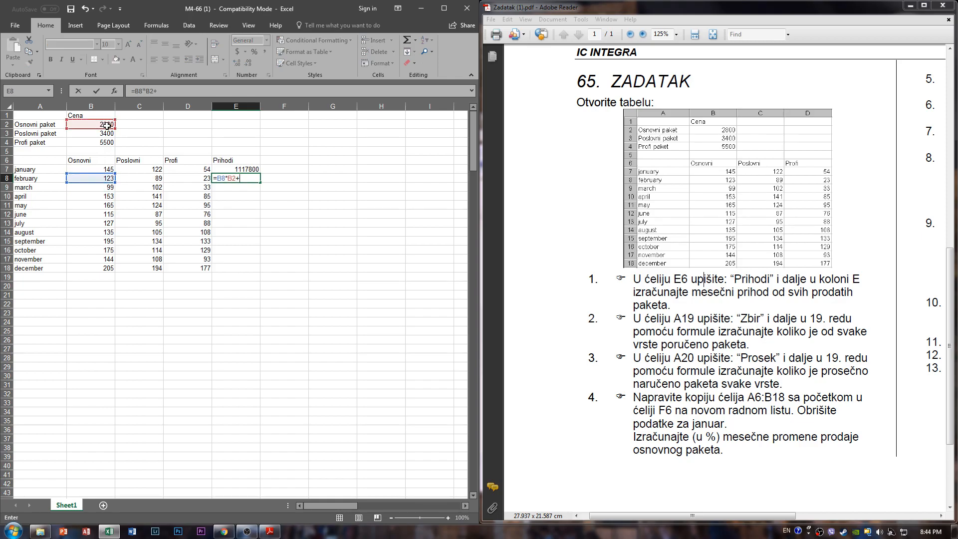
{"action": "key", "text": "BackSpace"}
{"action": "key", "text": "BackSpace"}
{"action": "key", "text": "BackSpace"}
{"action": "key", "text": "BackSpace"}
{"action": "key", "text": "BackSpace"}
{"action": "key", "text": "BackSpace"}
{"action": "key", "text": "BackSpace"}
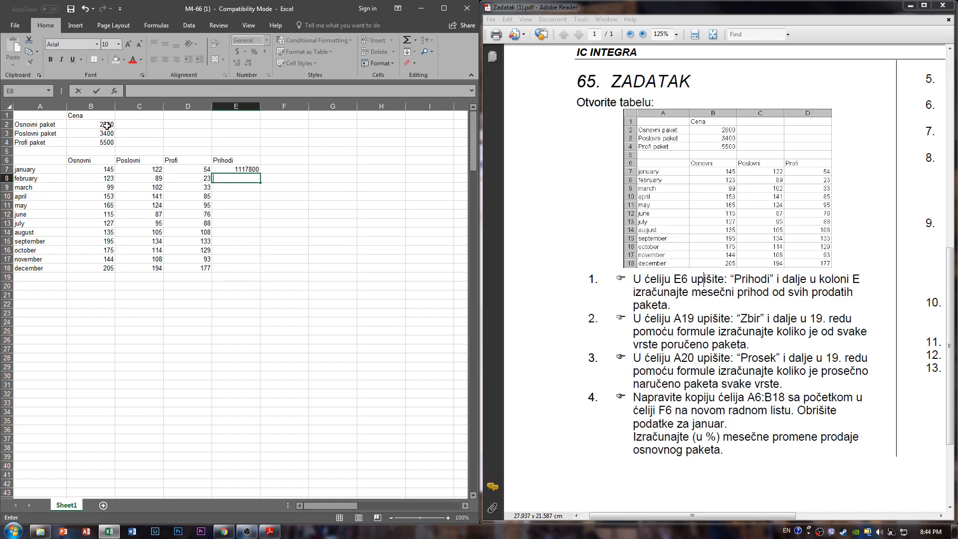
- Dismiss the browser notification and fill the january revenue formula from E7 down to the december row, E18
{"action": "left_click", "coordinate": [317, 169]}
{"action": "left_click", "coordinate": [254, 169]}
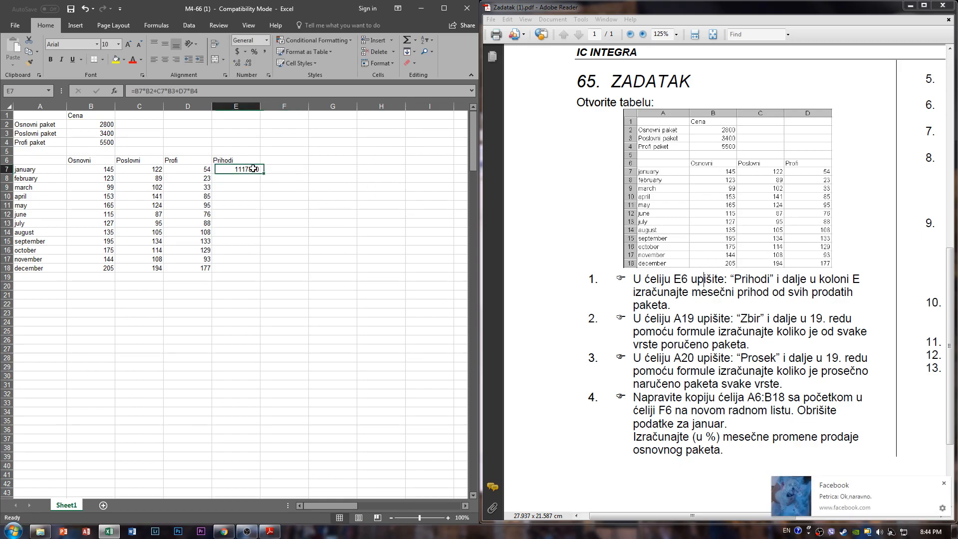
{"action": "left_click", "coordinate": [943, 483]}
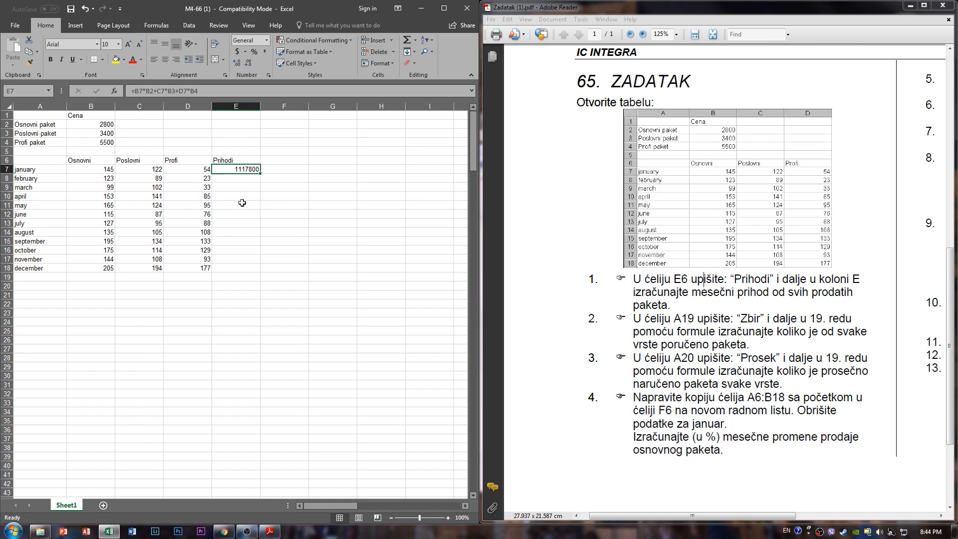
{"action": "left_click_drag", "start_coordinate": [245, 214], "coordinate": [248, 240]}
{"action": "left_click", "coordinate": [245, 170]}
{"action": "left_click_drag", "start_coordinate": [260, 173], "coordinate": [268, 272]}
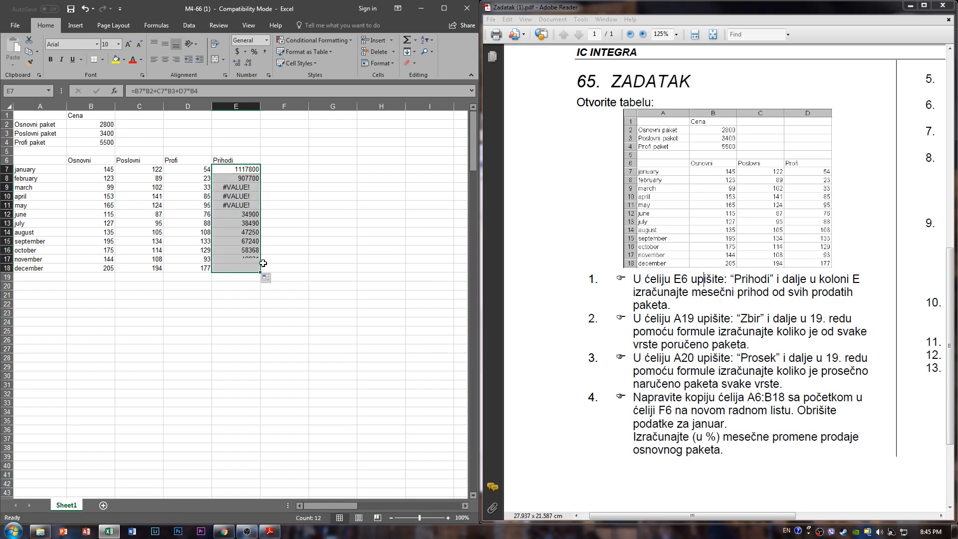
- Inspect the copied revenue formulas in the Prihodi column, tracing the cell references of september's formula in E15
{"action": "left_click", "coordinate": [280, 231]}
{"action": "left_click", "coordinate": [333, 257]}
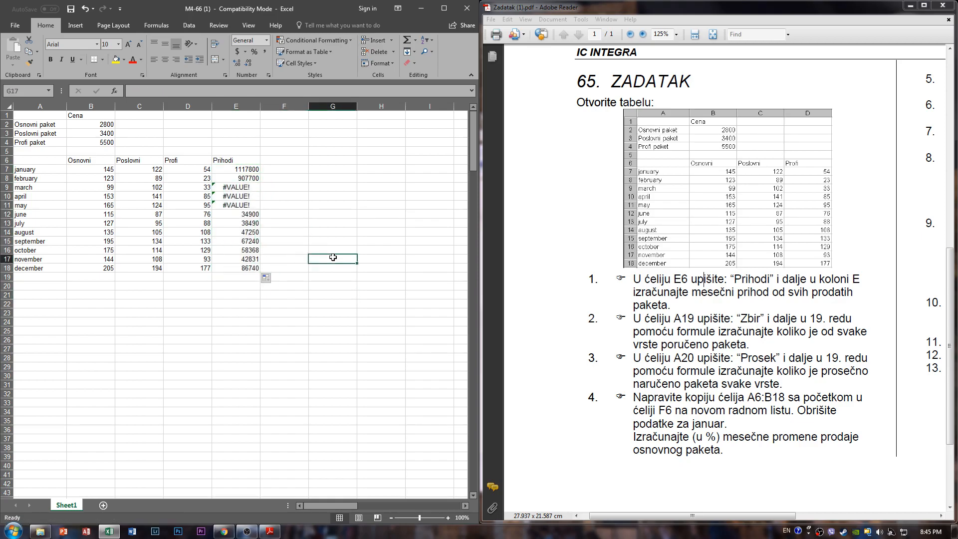
{"action": "left_click", "coordinate": [288, 224]}
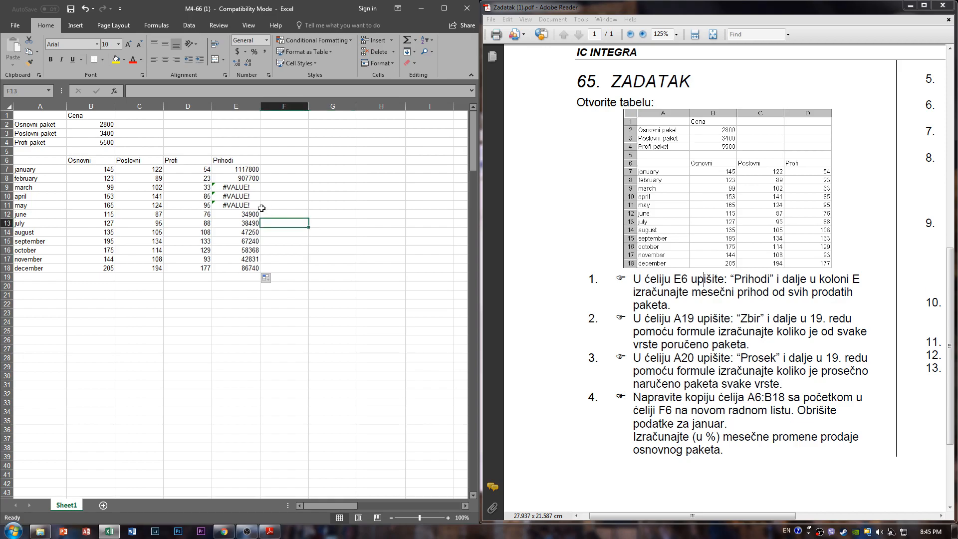
{"action": "left_click", "coordinate": [243, 229]}
{"action": "left_click", "coordinate": [243, 177]}
{"action": "left_click", "coordinate": [243, 225]}
{"action": "left_click", "coordinate": [243, 241]}
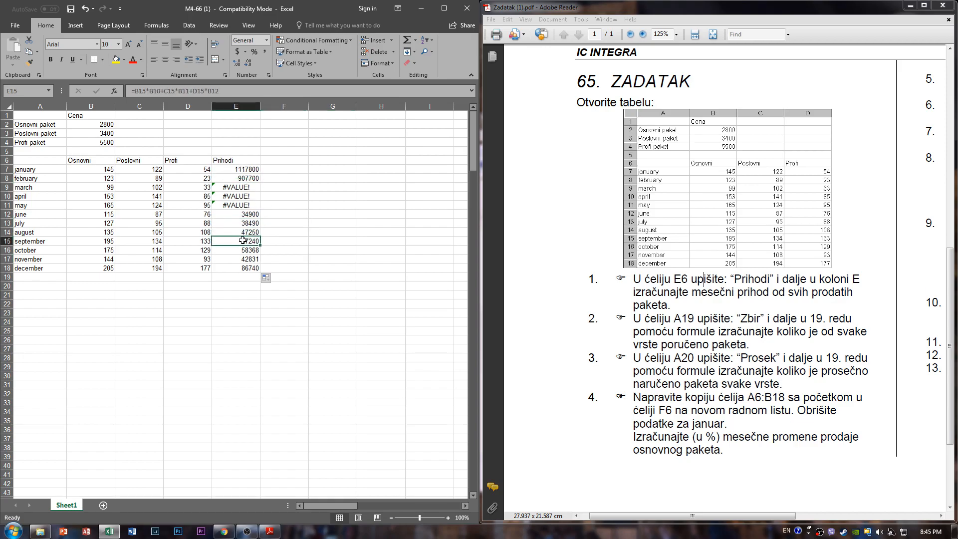
{"action": "left_click", "coordinate": [237, 93]}
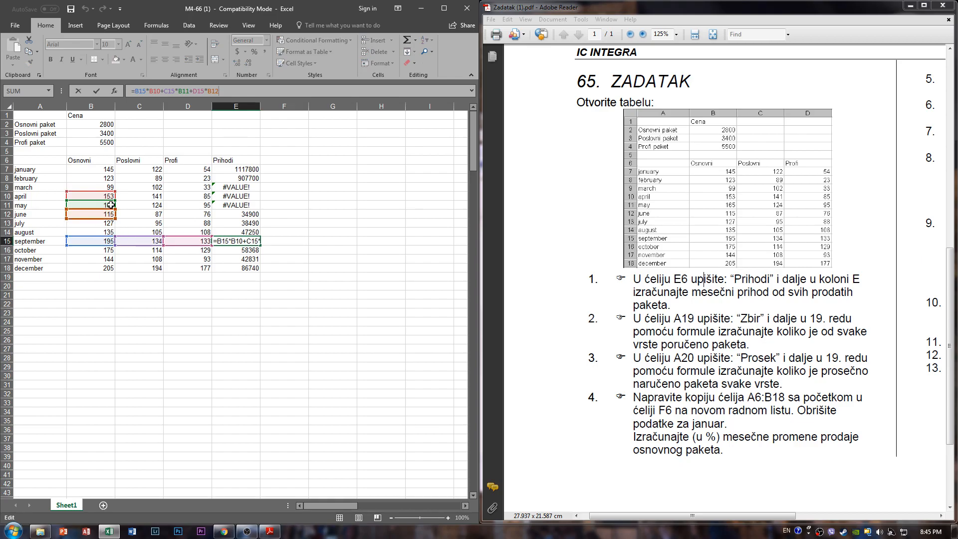
- Compare the cells referenced by january's revenue formula in E7 with those referenced by april's formula in E10
{"action": "left_click", "coordinate": [249, 178]}
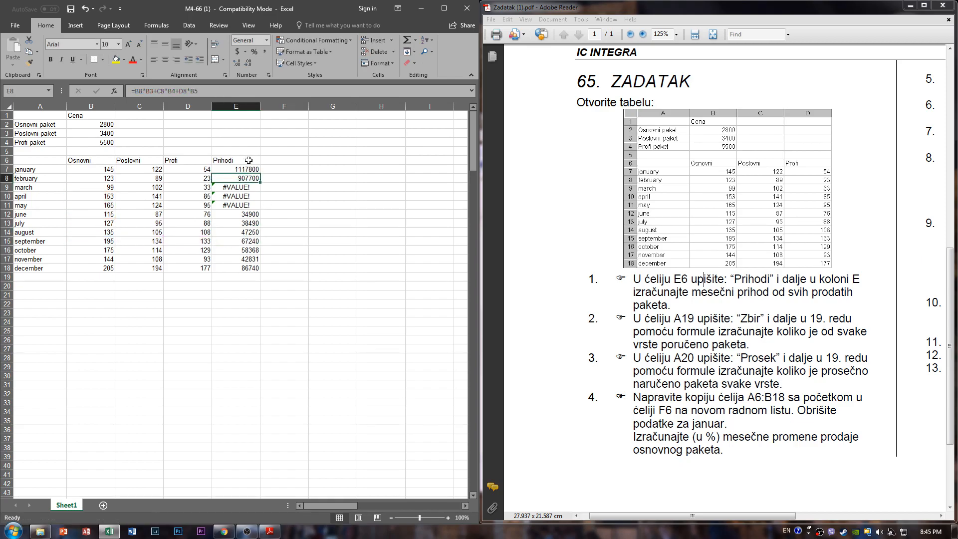
{"action": "left_click", "coordinate": [247, 168]}
{"action": "key", "text": "F2"}
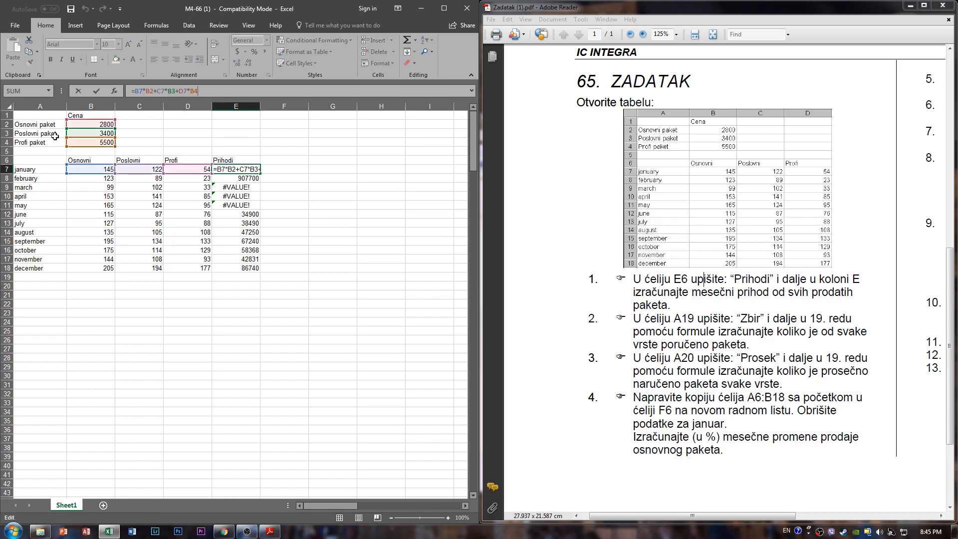
{"action": "left_click", "coordinate": [245, 195]}
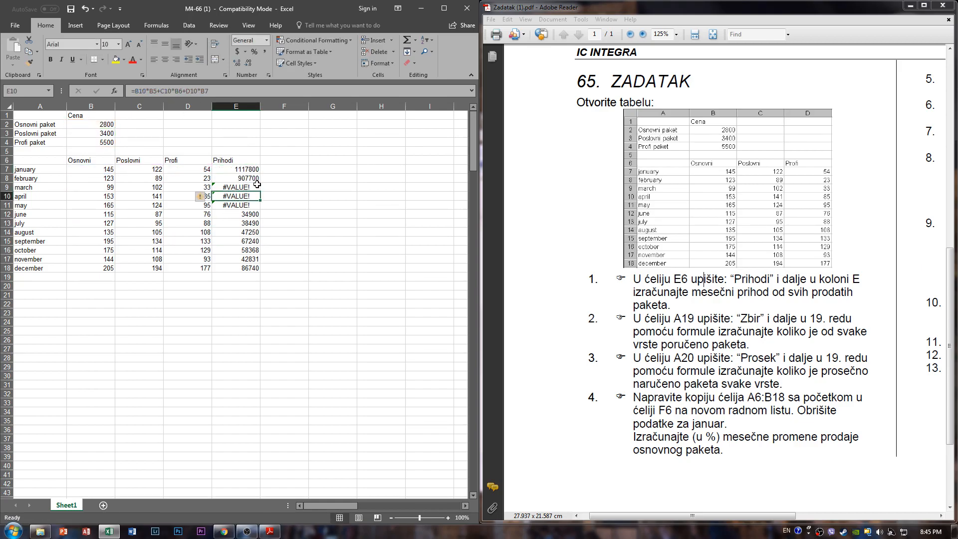
{"action": "left_click", "coordinate": [226, 94]}
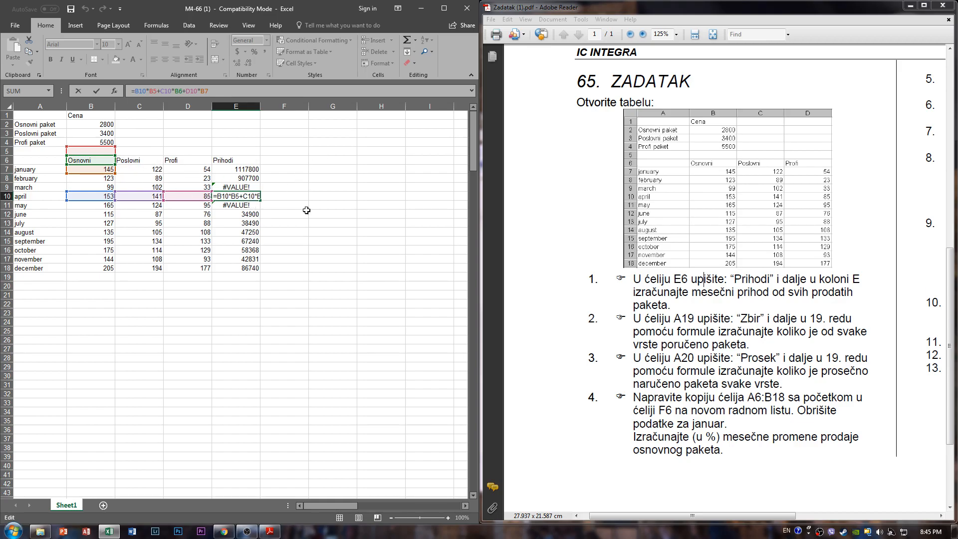
{"action": "left_click", "coordinate": [288, 203]}
{"action": "left_click", "coordinate": [245, 197]}
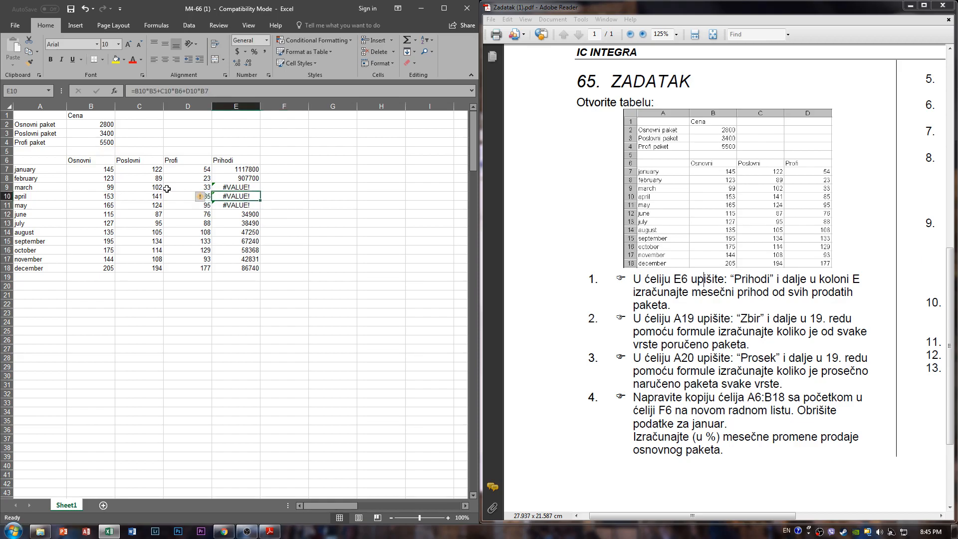
- Compare the january and february revenue formulas in E7 and E8 to see how the price references shift
{"action": "left_click", "coordinate": [248, 178]}
{"action": "left_click", "coordinate": [248, 171]}
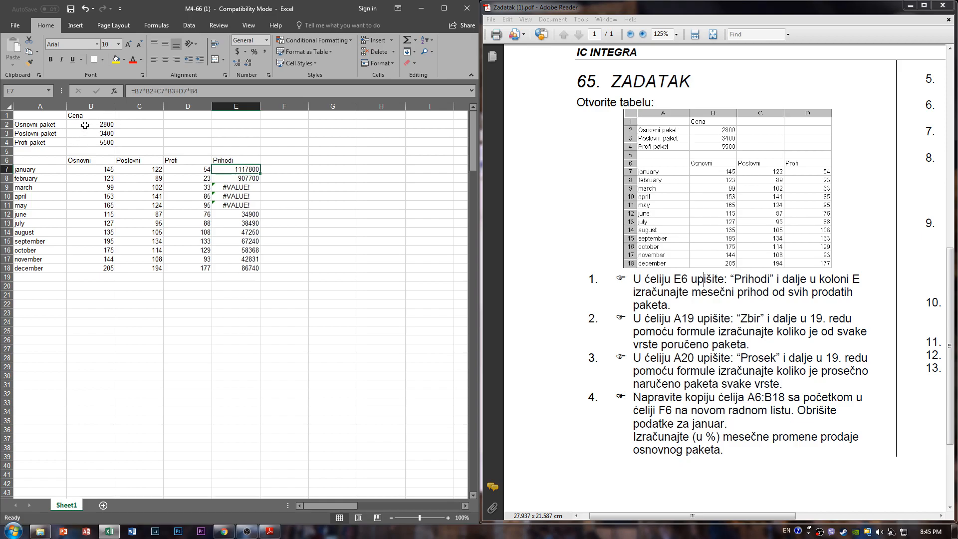
{"action": "left_click", "coordinate": [238, 179]}
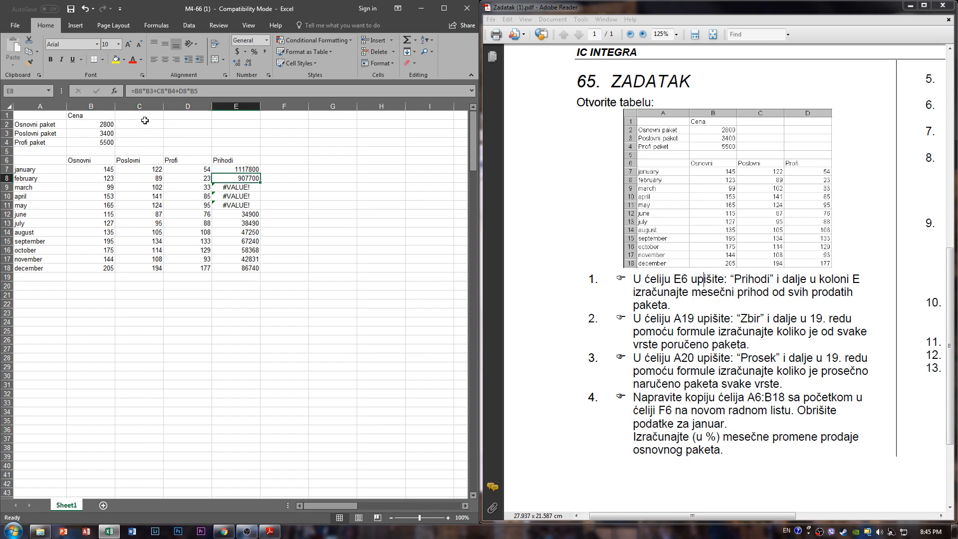
{"action": "left_click", "coordinate": [246, 169]}
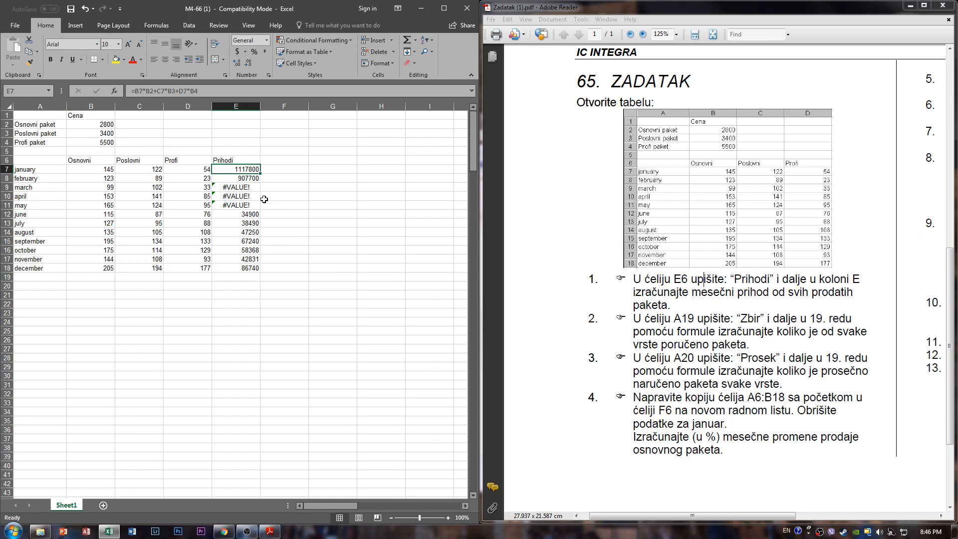
{"action": "left_click", "coordinate": [242, 178]}
{"action": "left_click", "coordinate": [247, 172]}
{"action": "left_click", "coordinate": [212, 94]}
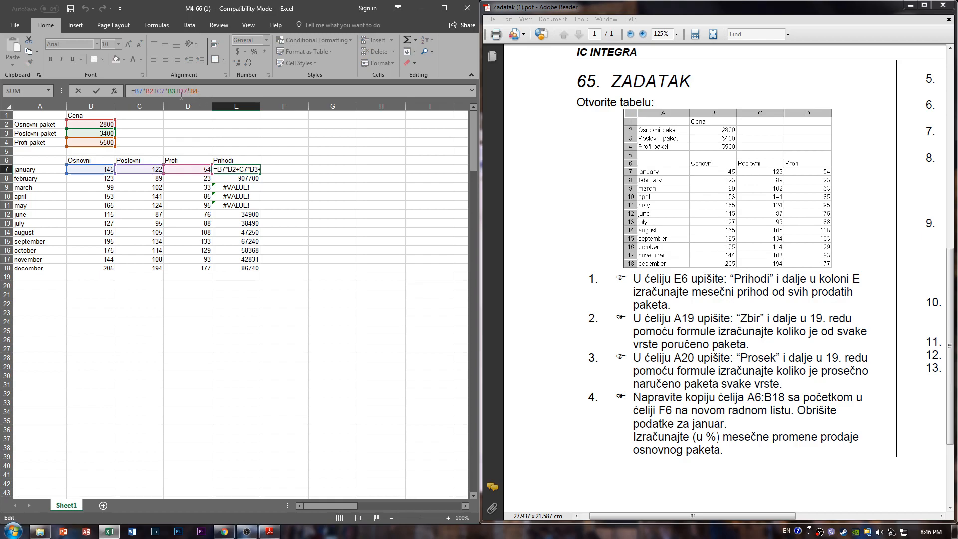
{"action": "type", "text": "$"}
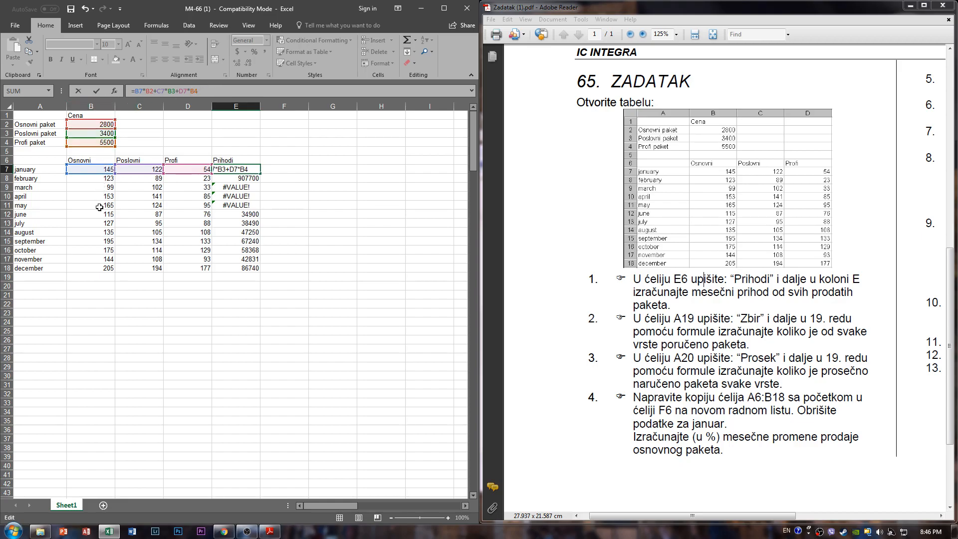
{"action": "left_click", "coordinate": [174, 382]}
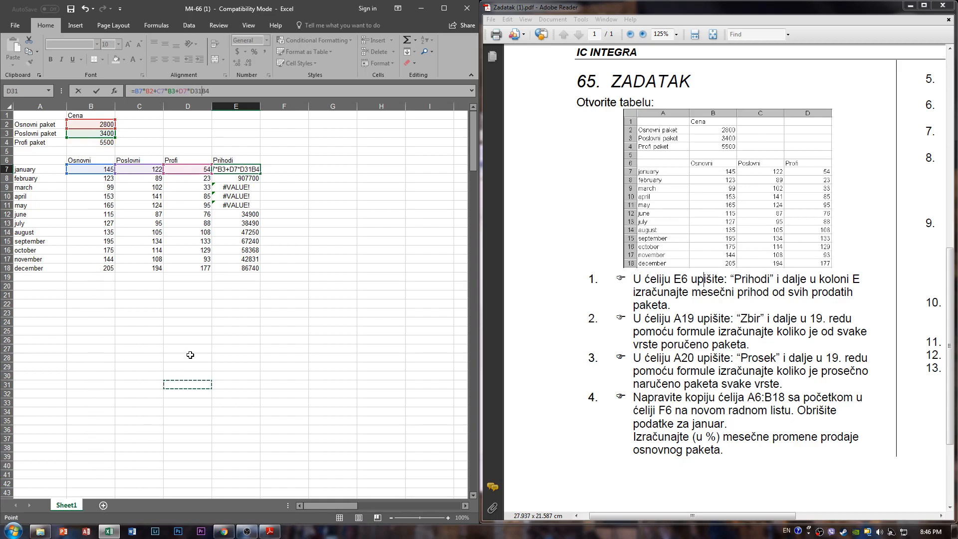
{"action": "key", "text": "Escape"}
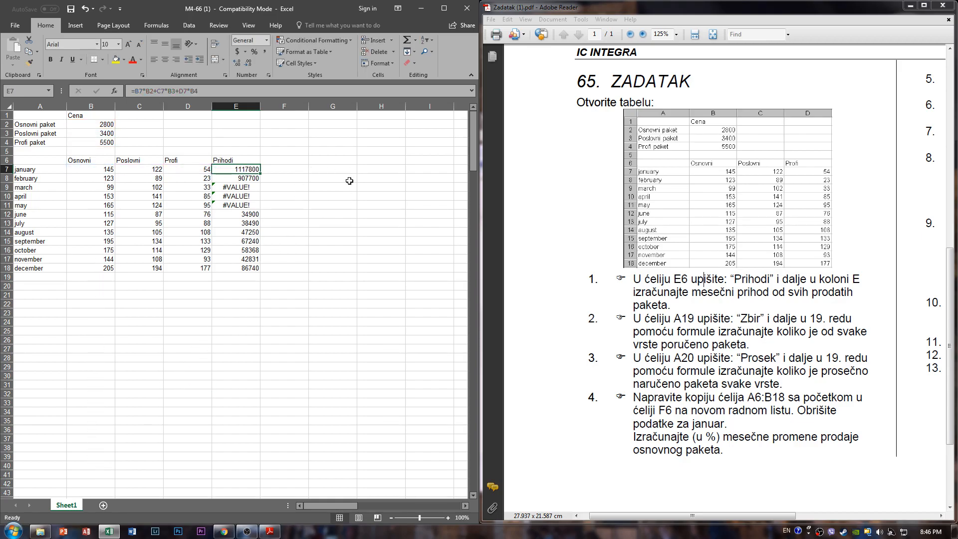
{"action": "left_click", "coordinate": [315, 222]}
{"action": "left_click_drag", "start_coordinate": [252, 170], "coordinate": [256, 268]}
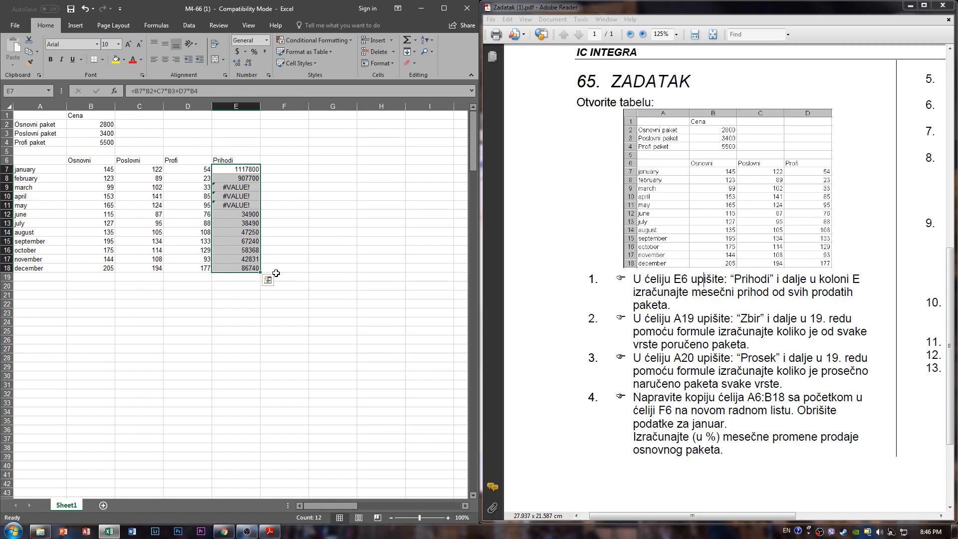
{"action": "left_click", "coordinate": [236, 340]}
{"action": "left_click_drag", "start_coordinate": [172, 320], "coordinate": [187, 357]}
{"action": "left_click", "coordinate": [205, 314]}
{"action": "left_click", "coordinate": [208, 321]}
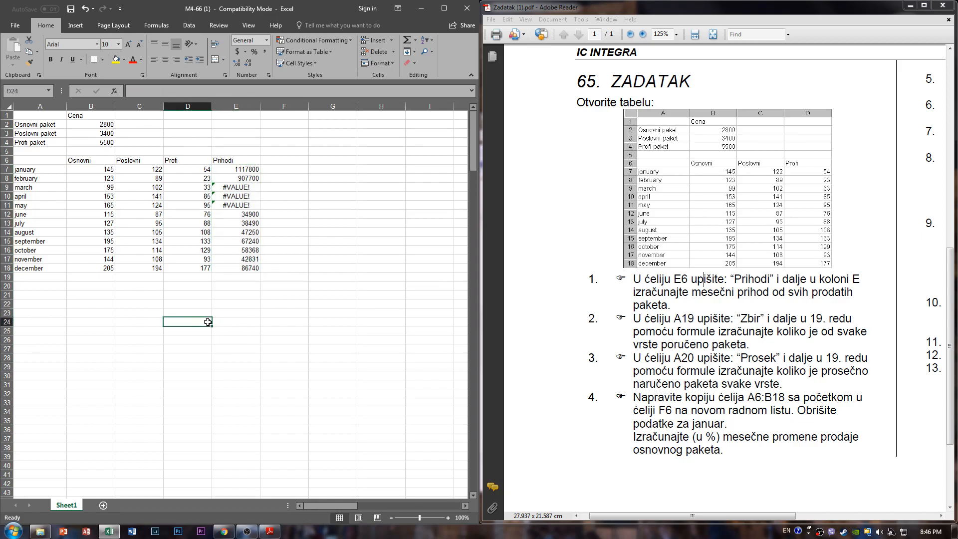
{"action": "left_click_drag", "start_coordinate": [208, 321], "coordinate": [377, 322]}
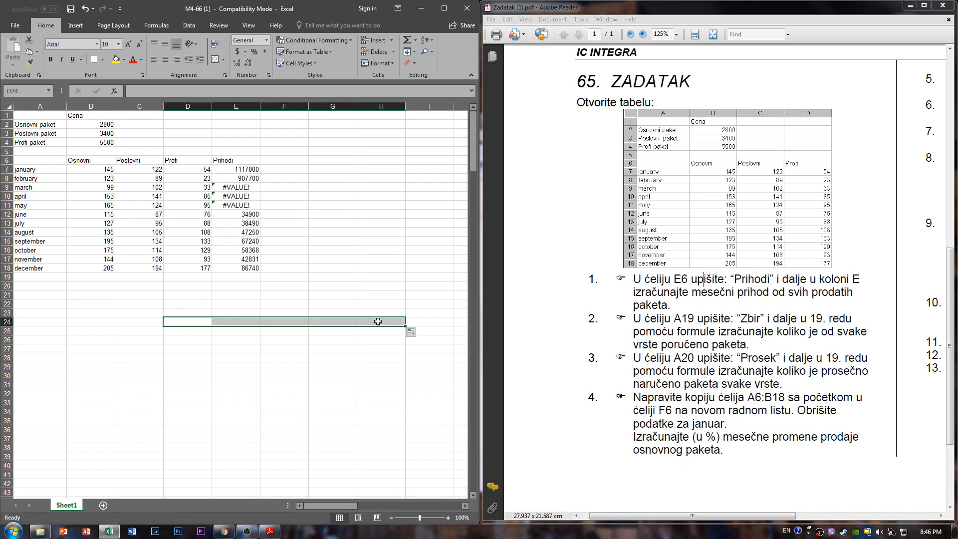
{"action": "left_click", "coordinate": [377, 321]}
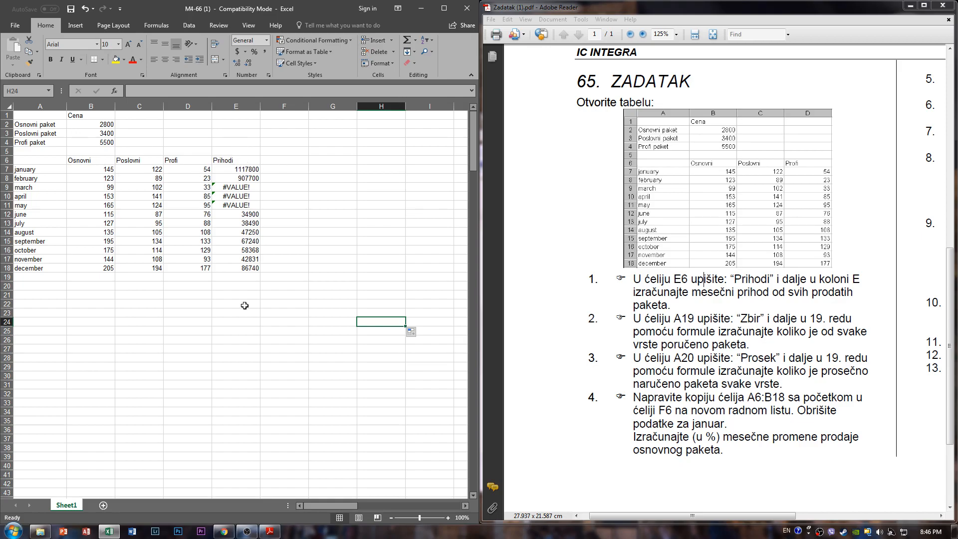
- Lock the price rows in january's revenue formula in E7, making it =B7*B$2+C7*B$3+D7*B$4
{"action": "left_click", "coordinate": [251, 171]}
{"action": "left_click", "coordinate": [140, 90]}
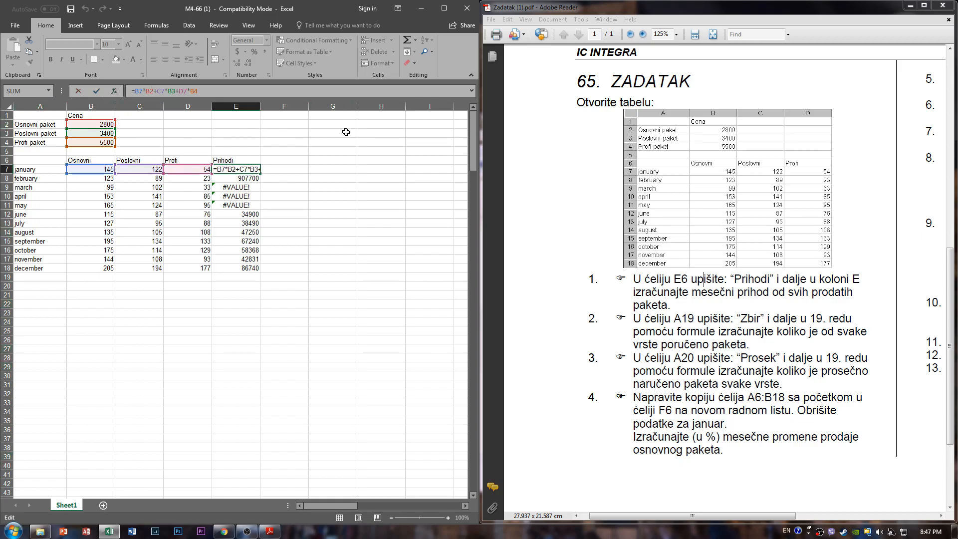
{"action": "type", "text": "$"}
{"action": "key", "text": "Right"}
{"action": "key", "text": "Right"}
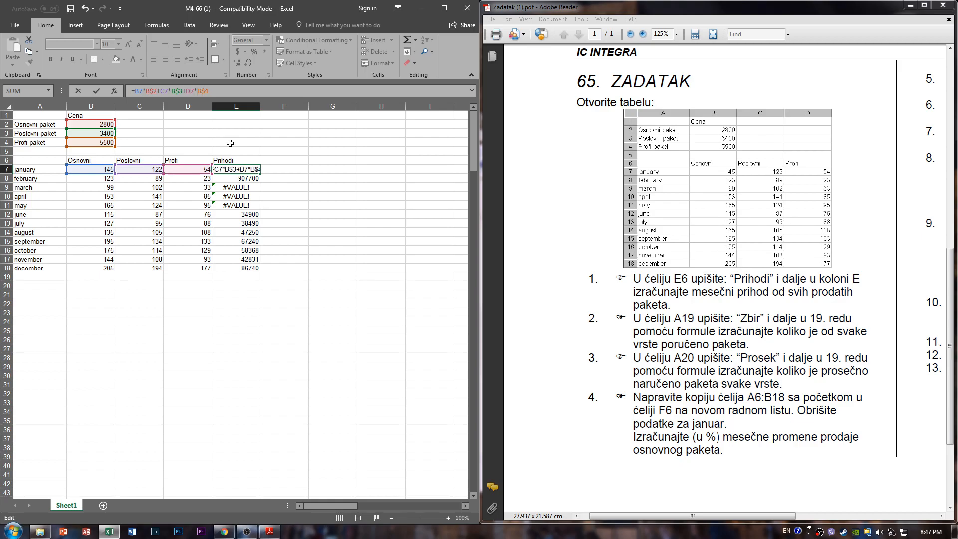
{"action": "key", "text": "Return"}
- Check the references in E7 and fill its corrected formula down through the december row, E18
{"action": "left_click", "coordinate": [239, 171]}
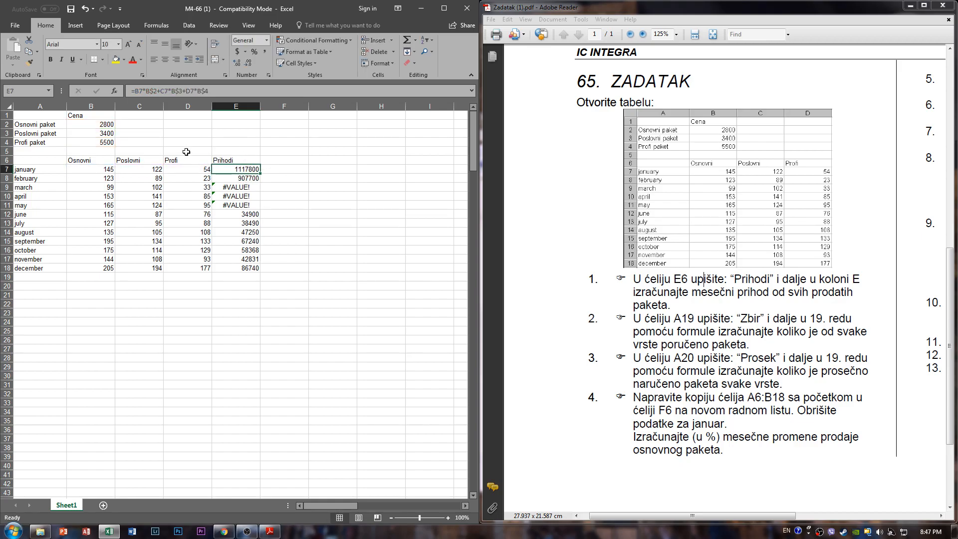
{"action": "key", "text": "F2"}
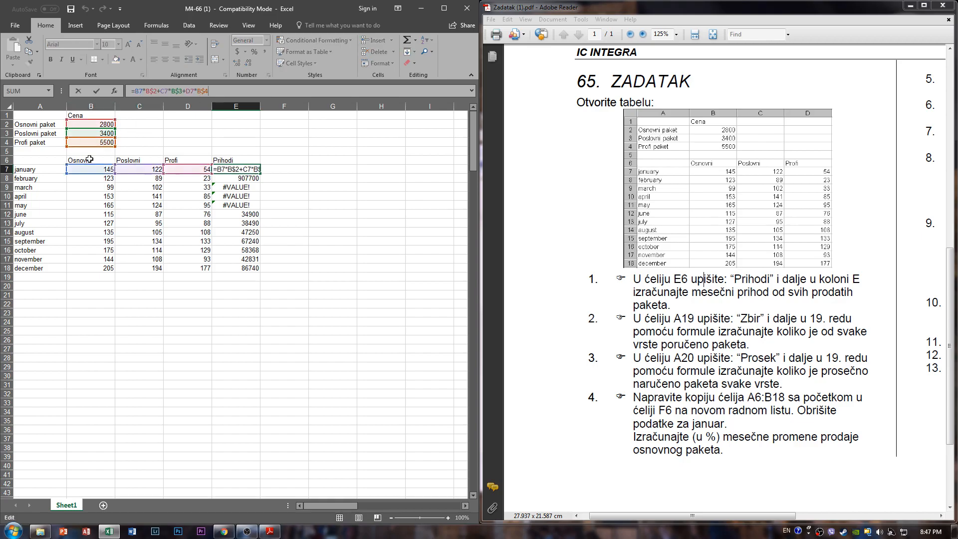
{"action": "key", "text": "Escape"}
{"action": "left_click_drag", "start_coordinate": [261, 174], "coordinate": [262, 270]}
{"action": "left_click", "coordinate": [319, 230]}
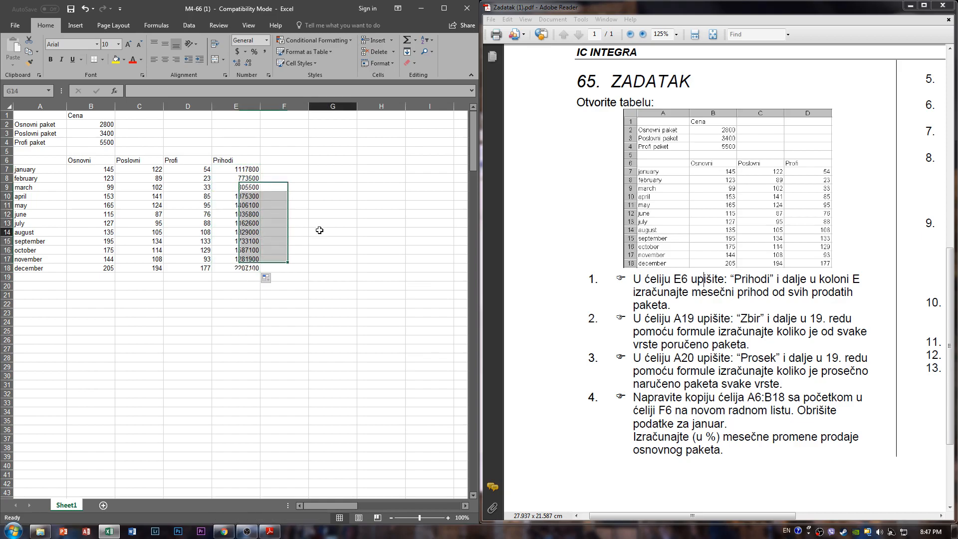
- Examine the refilled revenue formulas in several Prihodi rows, tracing the cell references of november's formula in E17
{"action": "left_click", "coordinate": [244, 188]}
{"action": "left_click", "coordinate": [247, 206]}
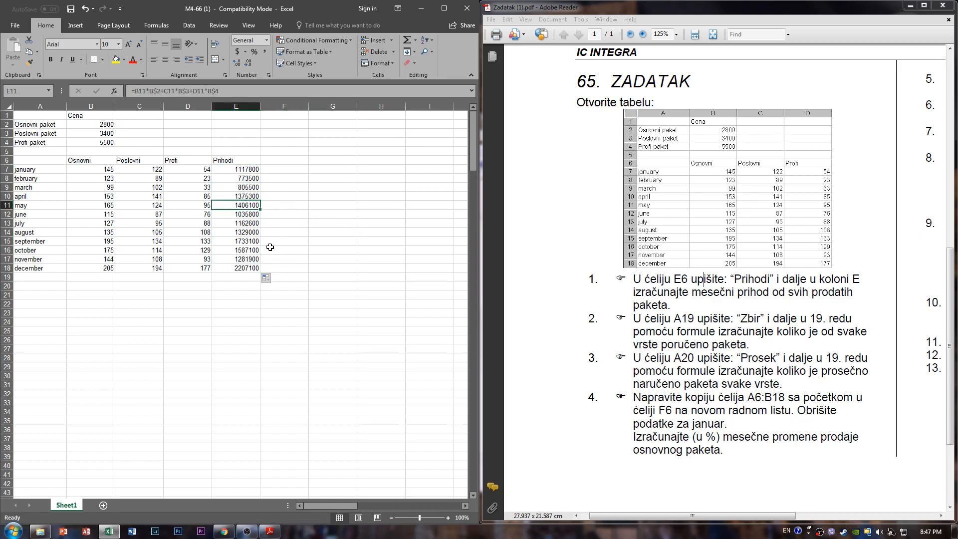
{"action": "left_click", "coordinate": [230, 243]}
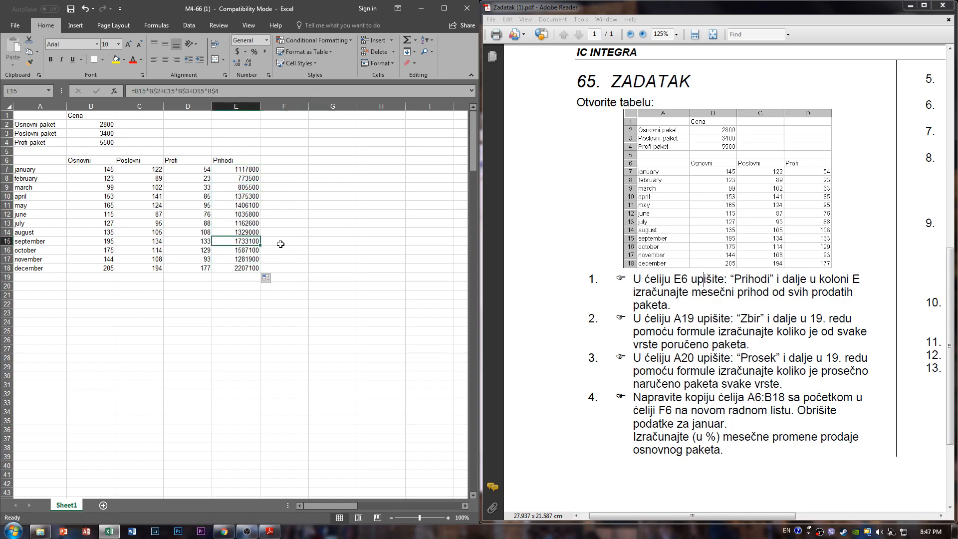
{"action": "left_click", "coordinate": [384, 244]}
{"action": "left_click_drag", "start_coordinate": [332, 257], "coordinate": [264, 259]}
{"action": "left_click", "coordinate": [245, 258]}
{"action": "left_click", "coordinate": [248, 271]}
{"action": "left_click", "coordinate": [237, 223]}
{"action": "left_click", "coordinate": [240, 259]}
{"action": "left_click", "coordinate": [247, 91]}
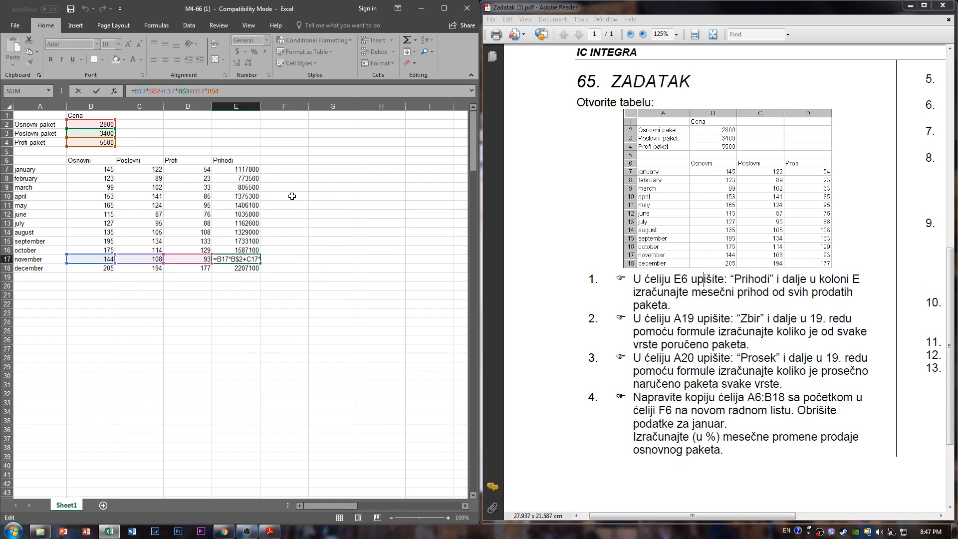
{"action": "key", "text": "shift+Return"}
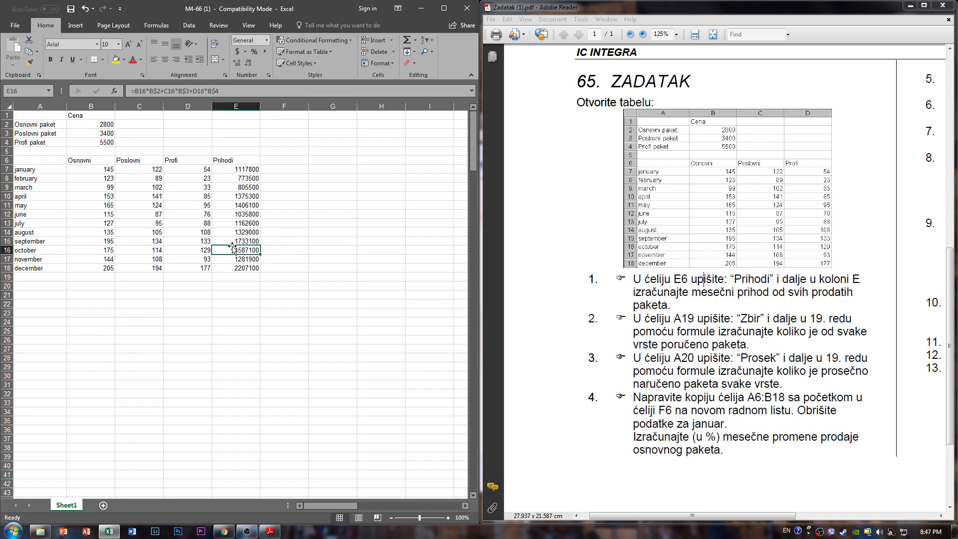
- Trace the cell references of the june and december revenue formulas in E12 and E18, leaving both unchanged
{"action": "key", "text": "Up"}
{"action": "key", "text": "Up"}
{"action": "key", "text": "Up"}
{"action": "key", "text": "Up"}
{"action": "key", "text": "F2"}
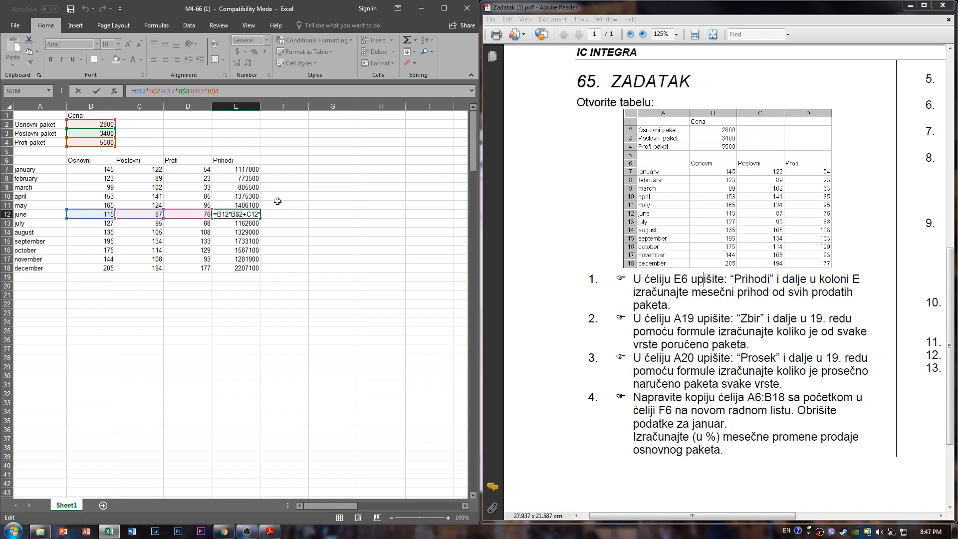
{"action": "left_click", "coordinate": [245, 270]}
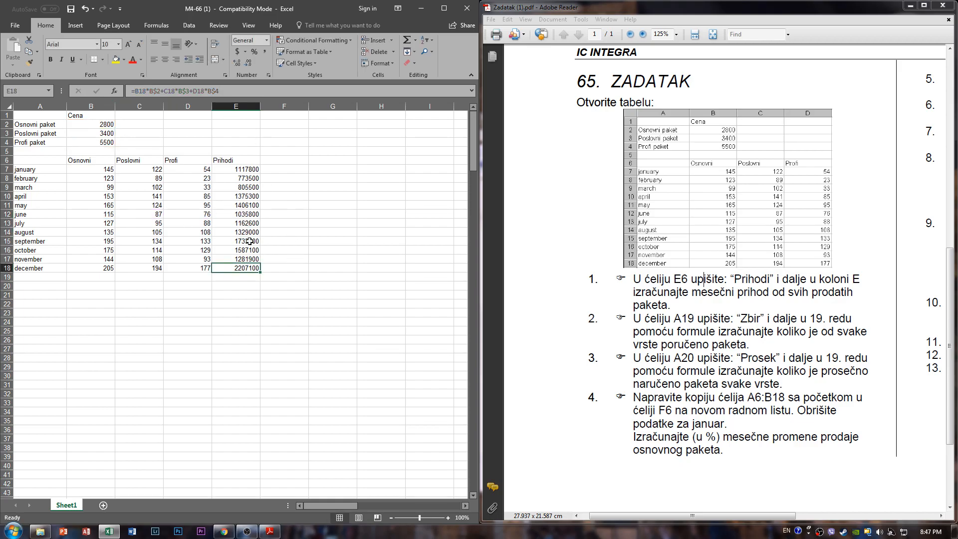
{"action": "left_click", "coordinate": [254, 90]}
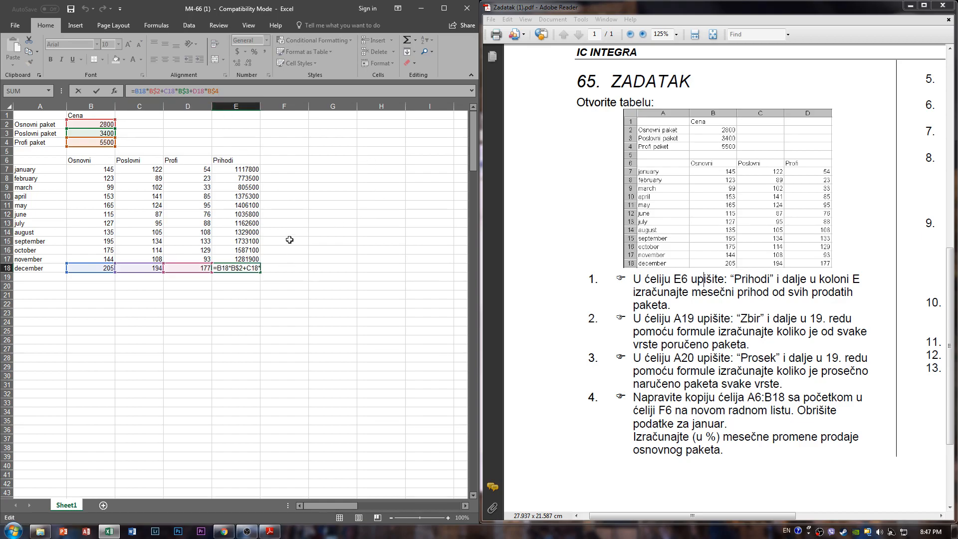
{"action": "left_click", "coordinate": [295, 285]}
{"action": "left_click", "coordinate": [292, 230]}
- Reread task 1 about the Prihodi column in the Zadatak PDF and return to the worksheet
{"action": "left_click_drag", "start_coordinate": [633, 281], "coordinate": [735, 295]}
{"action": "left_click", "coordinate": [638, 297]}
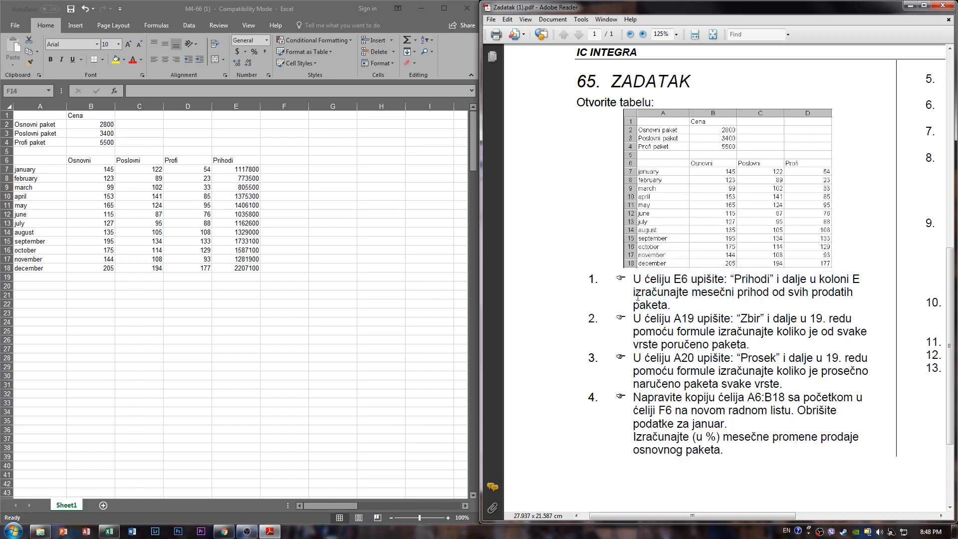
{"action": "left_click", "coordinate": [468, 226]}
{"action": "left_click", "coordinate": [337, 166]}
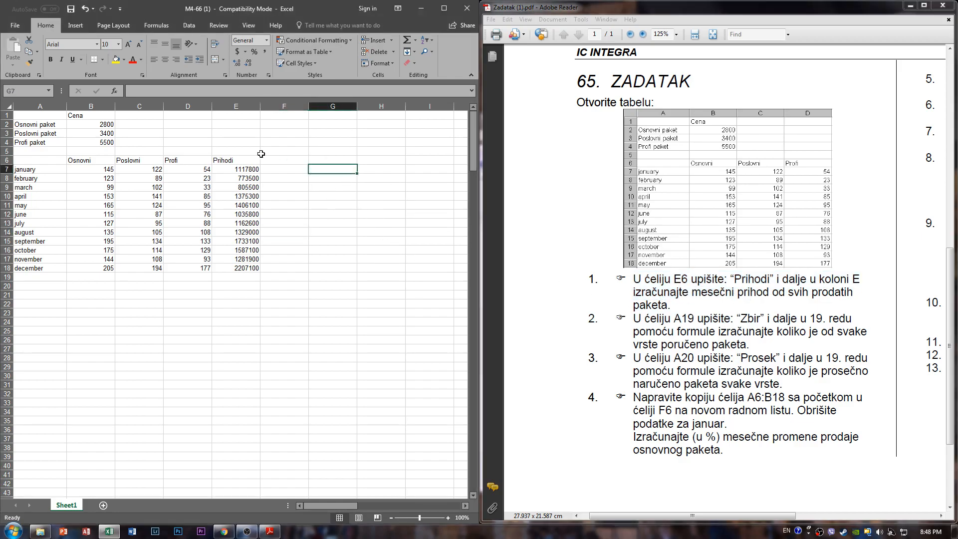
{"action": "left_click", "coordinate": [252, 152]}
{"action": "mouse_move", "coordinate": [246, 156]}
{"action": "left_mouse_down"}
{"action": "mouse_move", "coordinate": [244, 205]}
{"action": "mouse_move", "coordinate": [242, 143]}
{"action": "mouse_move", "coordinate": [246, 155]}
{"action": "left_mouse_up"}
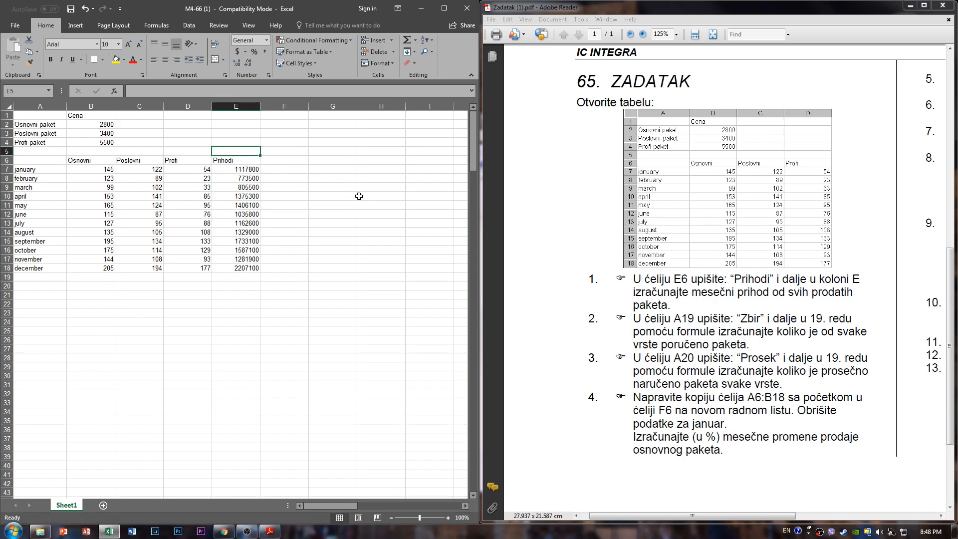
{"action": "left_click_drag", "start_coordinate": [348, 188], "coordinate": [333, 178]}
{"action": "left_click_drag", "start_coordinate": [277, 143], "coordinate": [327, 205]}
{"action": "left_click", "coordinate": [327, 205]}
{"action": "left_click", "coordinate": [303, 151]}
{"action": "left_click_drag", "start_coordinate": [301, 155], "coordinate": [365, 177]}
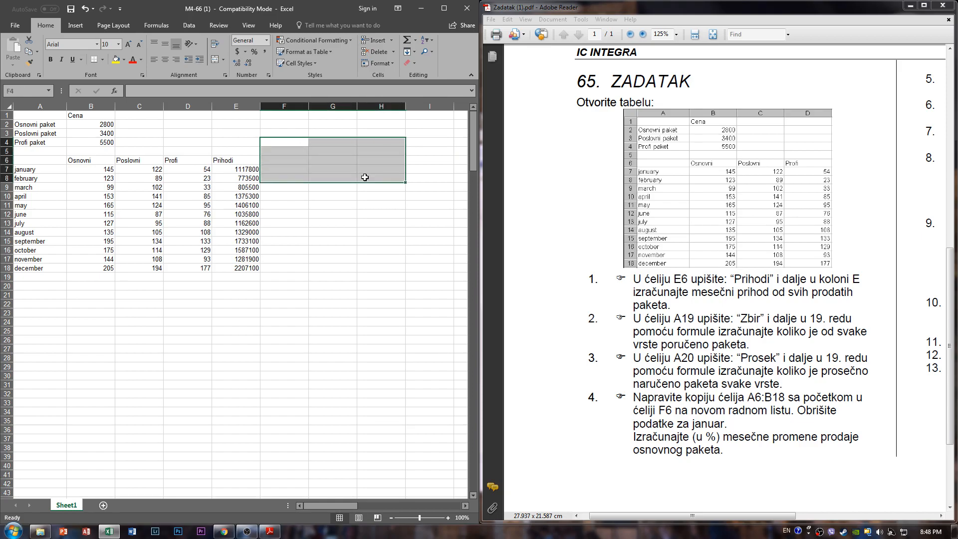
{"action": "left_click", "coordinate": [364, 177]}
{"action": "left_click", "coordinate": [348, 289]}
{"action": "left_click_drag", "start_coordinate": [343, 358], "coordinate": [274, 287]}
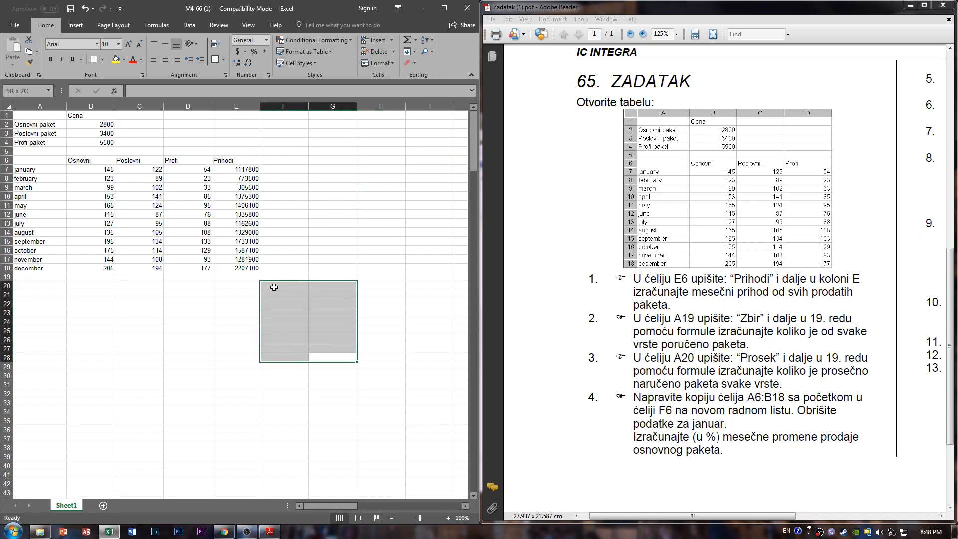
{"action": "left_click", "coordinate": [364, 350]}
{"action": "left_click_drag", "start_coordinate": [357, 351], "coordinate": [310, 319]}
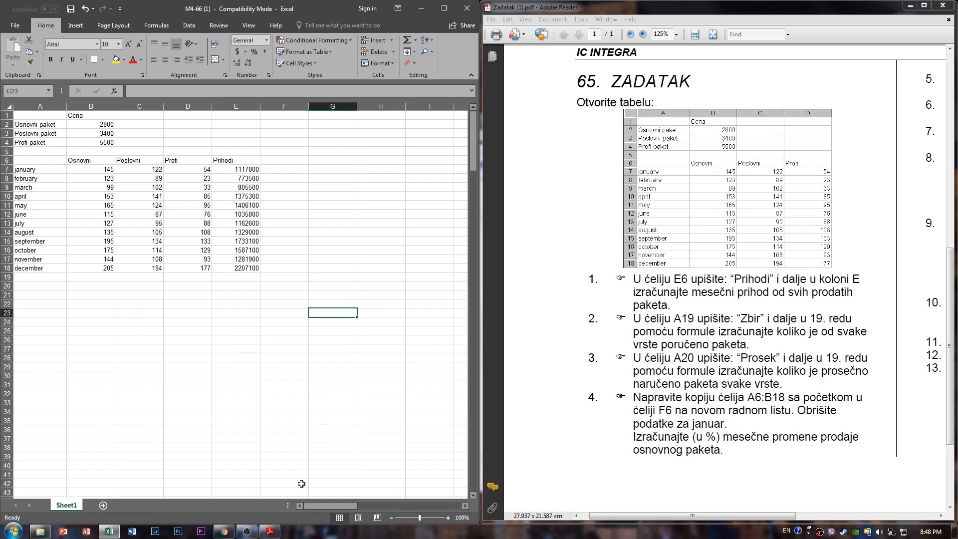